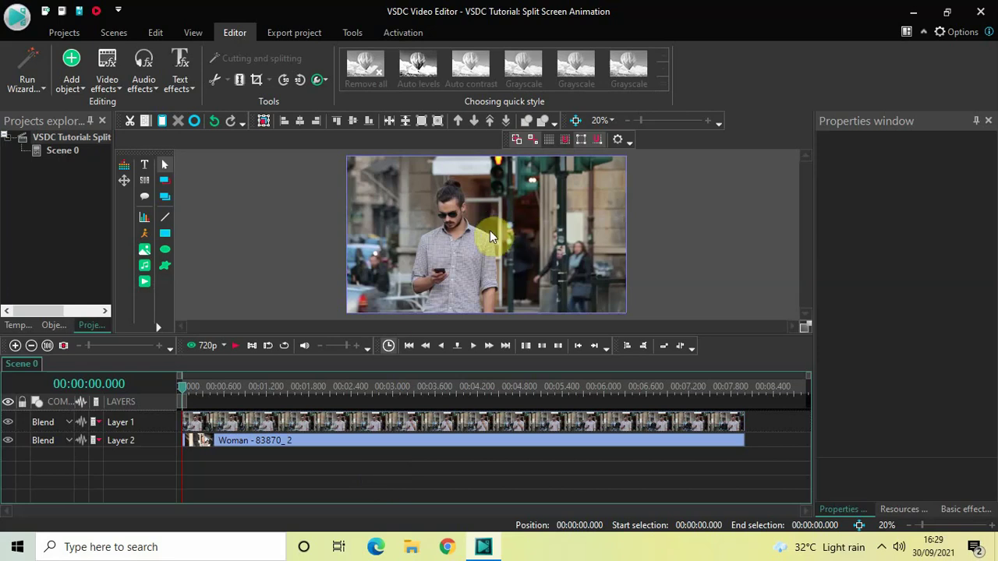
Move the man's clip back to start at zero on Layer 1 and select it.
left_click_drag(383, 423, 415, 427)
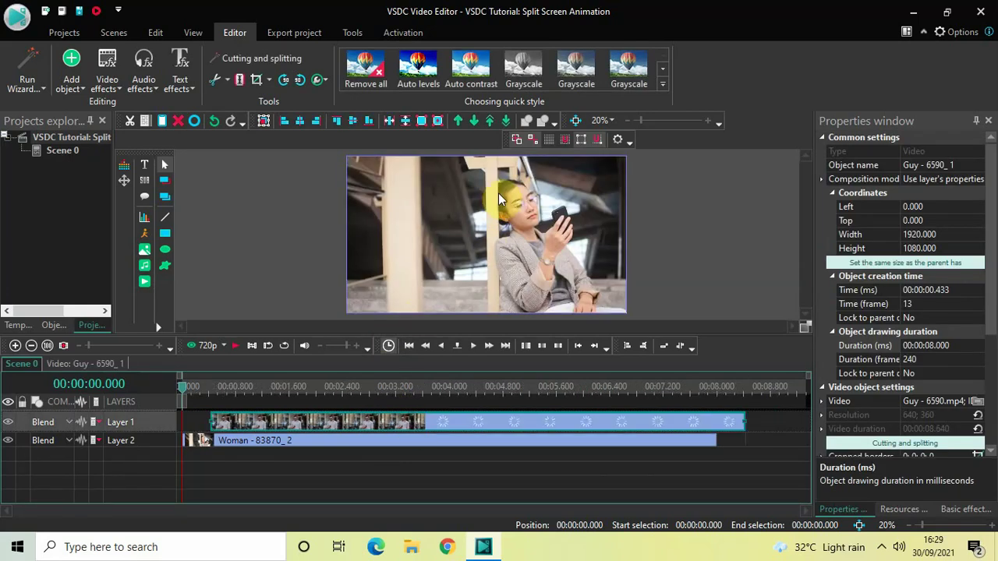
left_click_drag(350, 422, 298, 421)
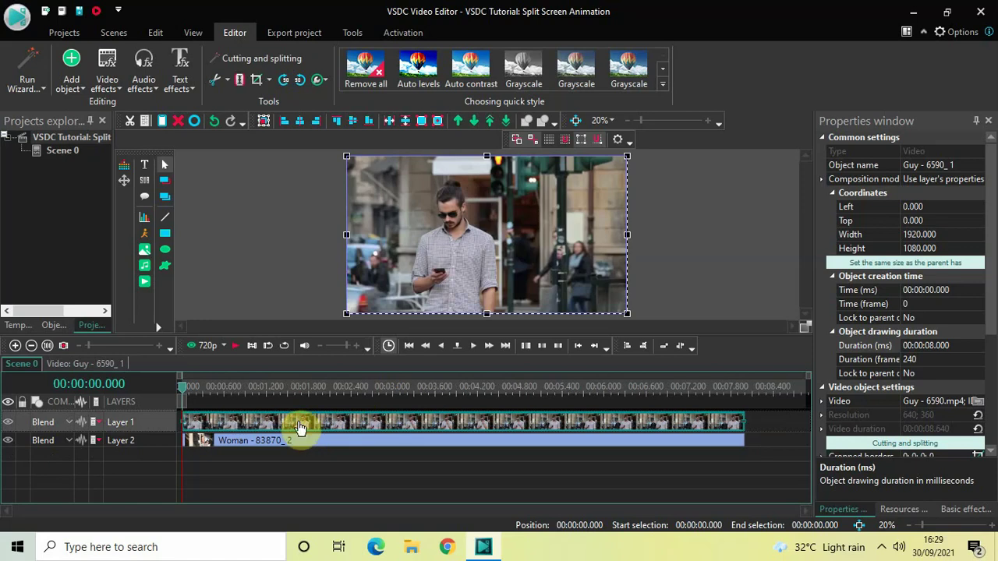
left_click(365, 475)
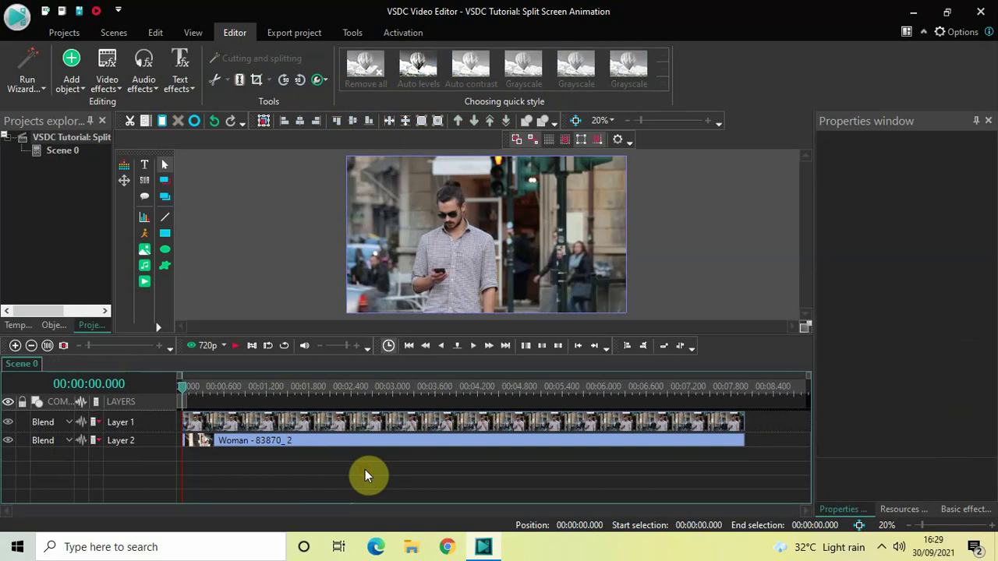
left_click(361, 423)
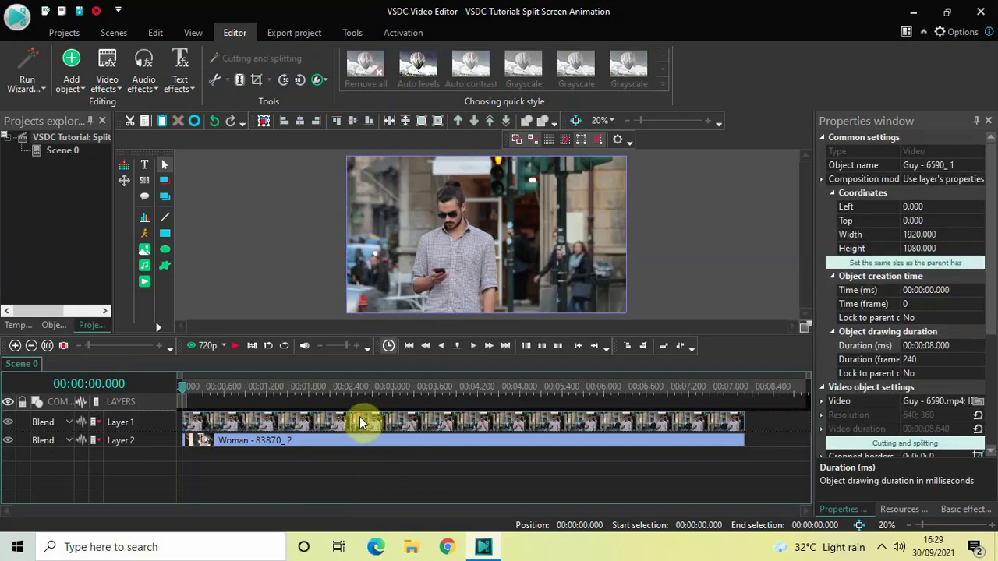
Add a Wipe transition inside the man's clip on a new layer and select Wipe 1.
double_click(359, 419)
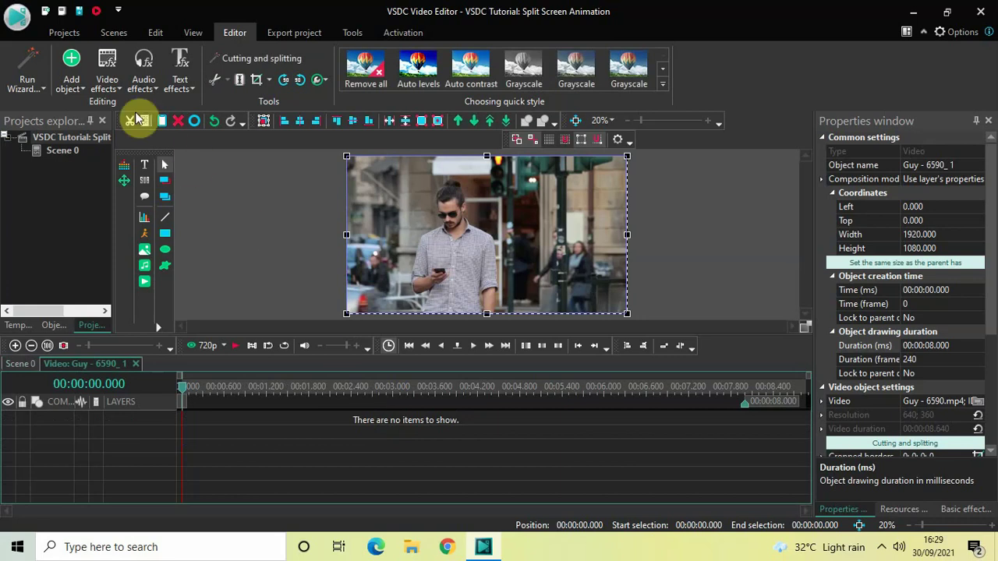
left_click(105, 82)
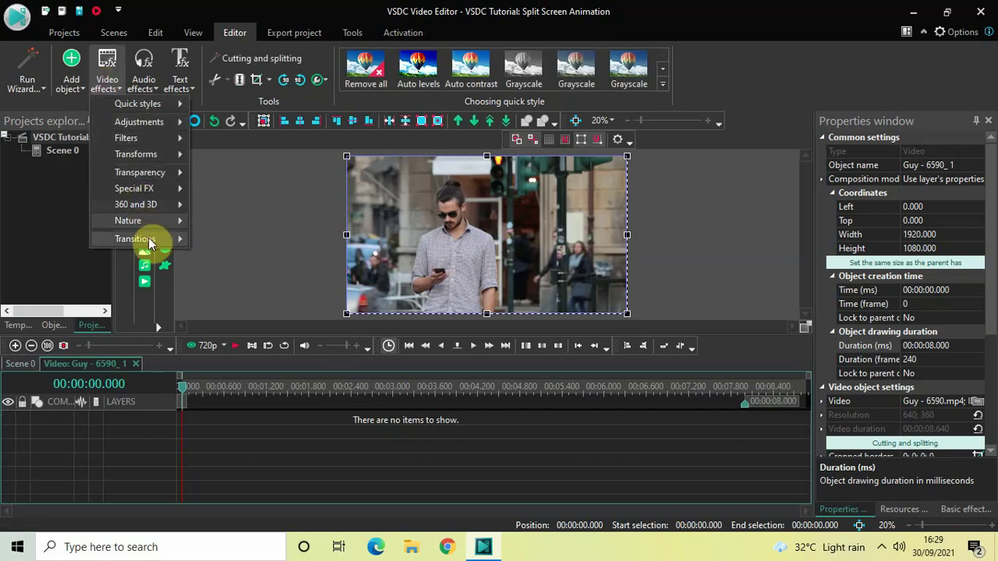
mouse_move(144, 238)
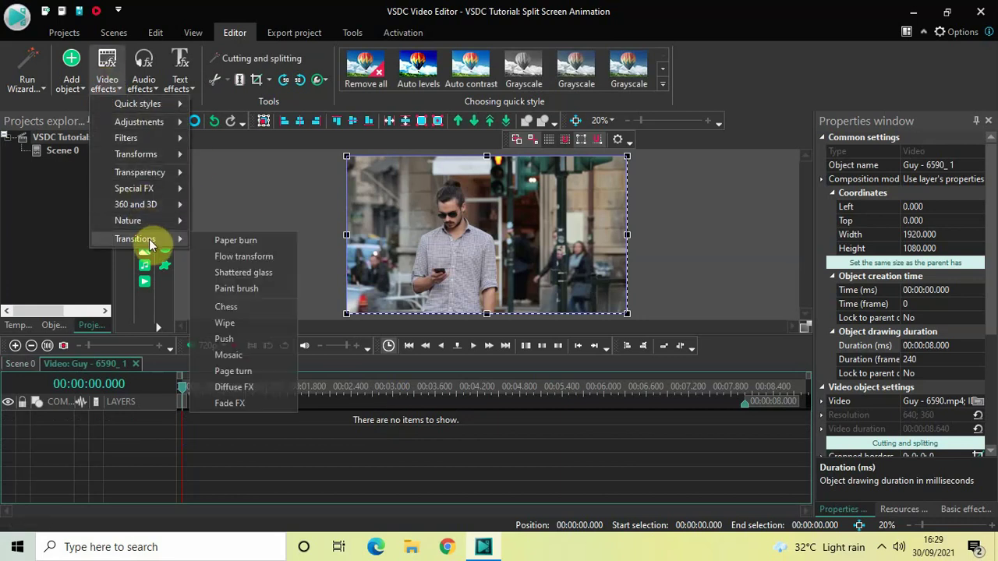
left_click(242, 326)
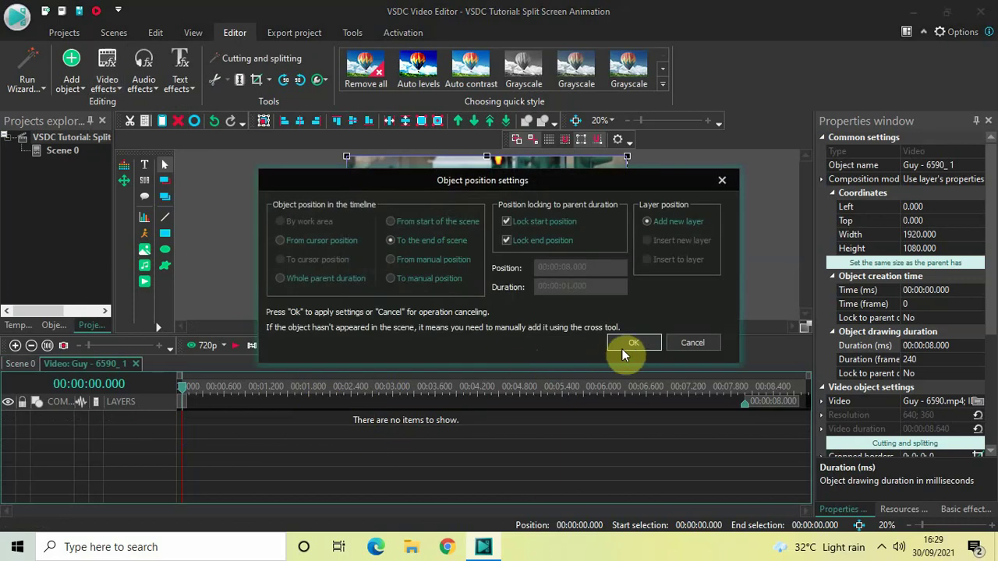
left_click(624, 348)
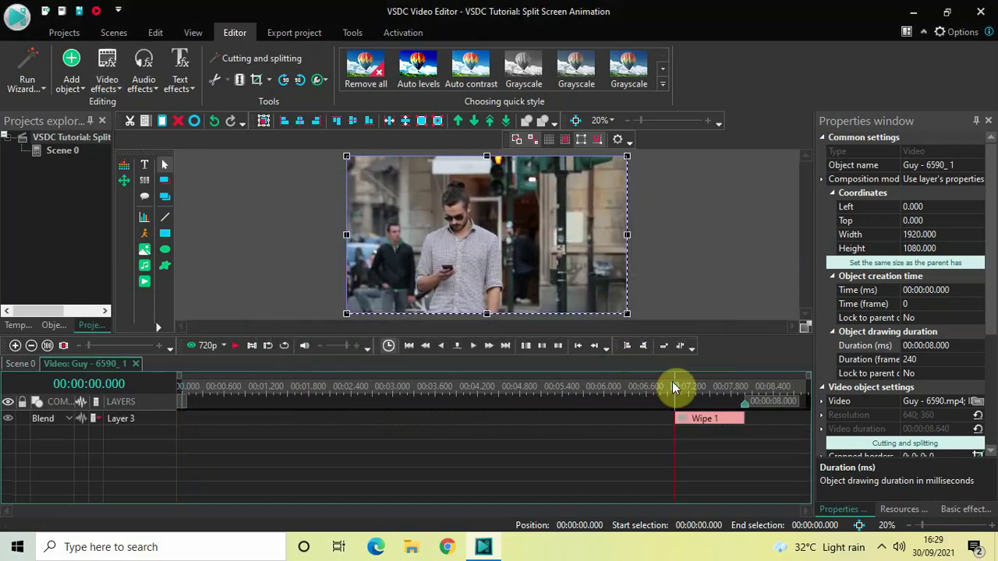
left_click(713, 418)
Drag Wipe 1 to the start of the man's clip and change its wipe type to Side.
left_click_drag(714, 418, 132, 382)
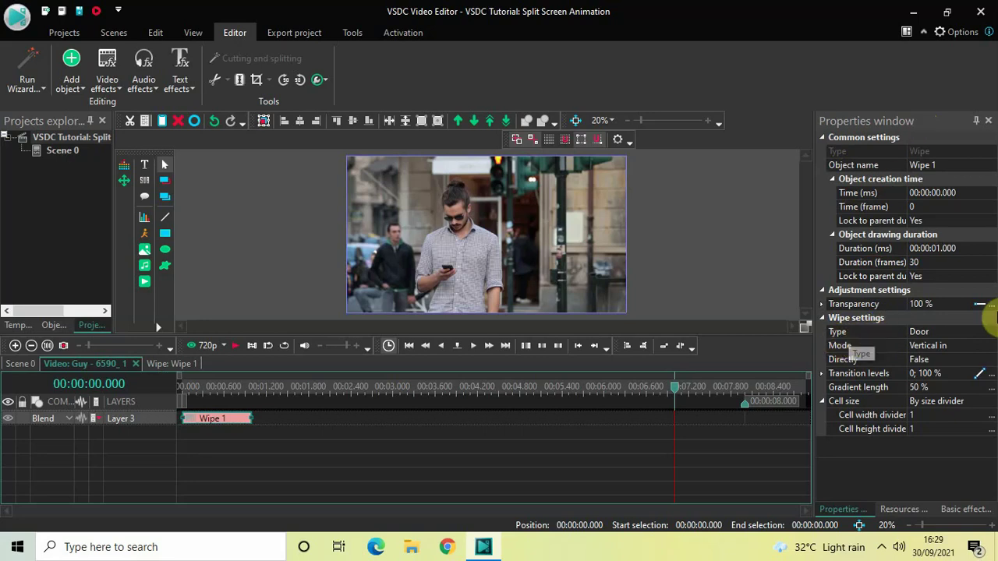
left_click(988, 331)
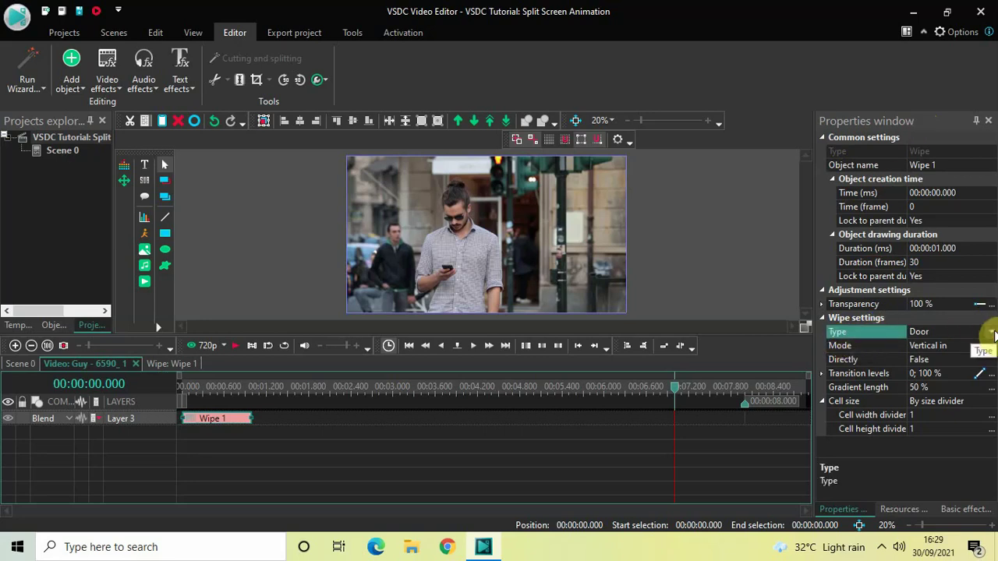
left_click(989, 332)
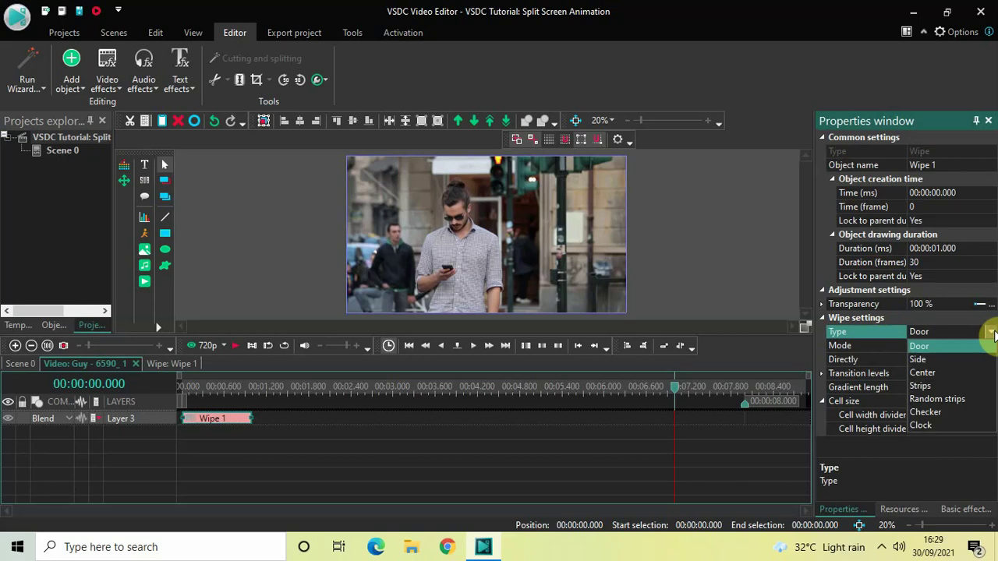
left_click(937, 357)
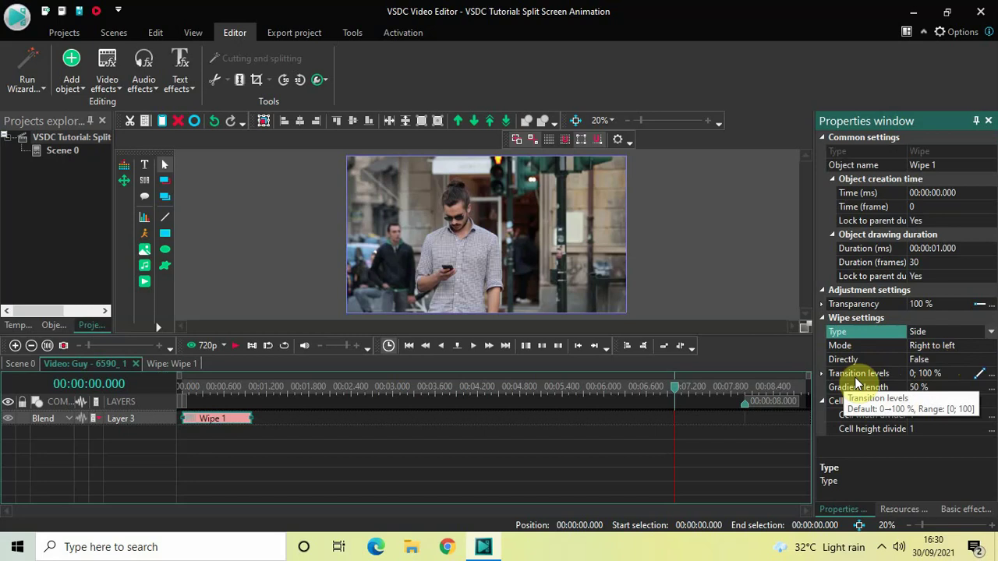
Change Wipe 1's transition levels to 0; 50 and its gradient length to 0.
left_click(948, 371)
key("BackSpace")
key("BackSpace")
key("BackSpace")
key("BackSpace")
key("BackSpace")
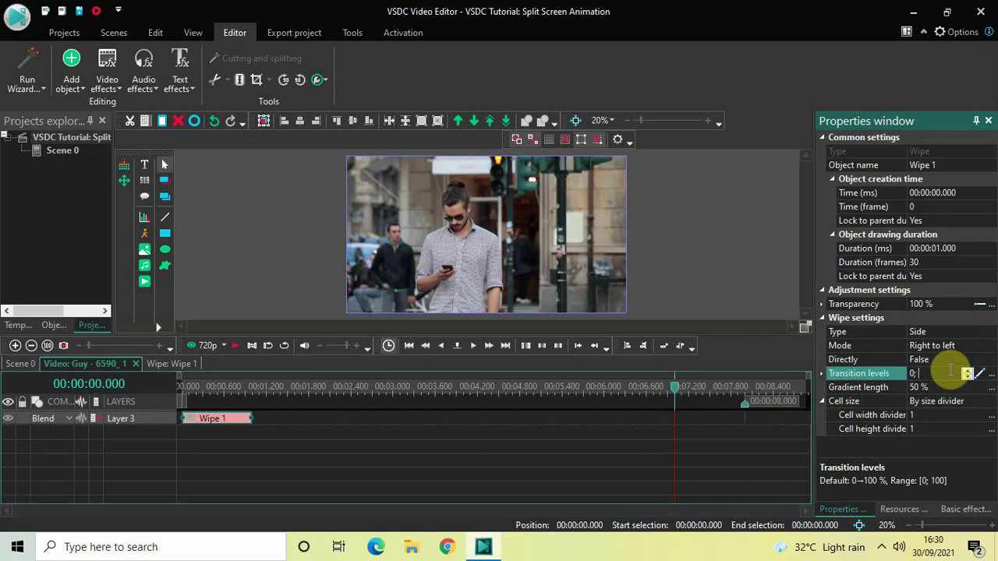
type("50")
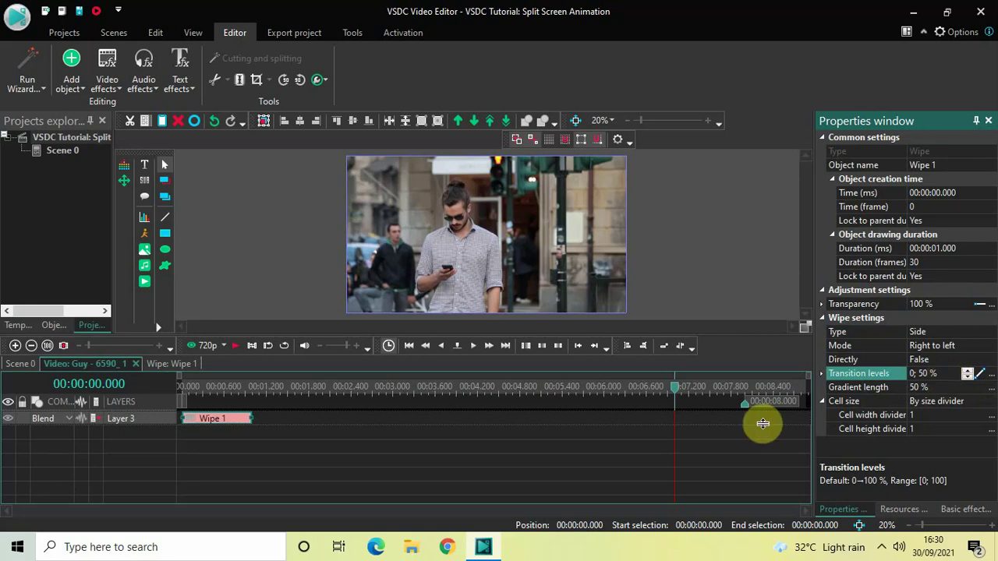
left_click(849, 389)
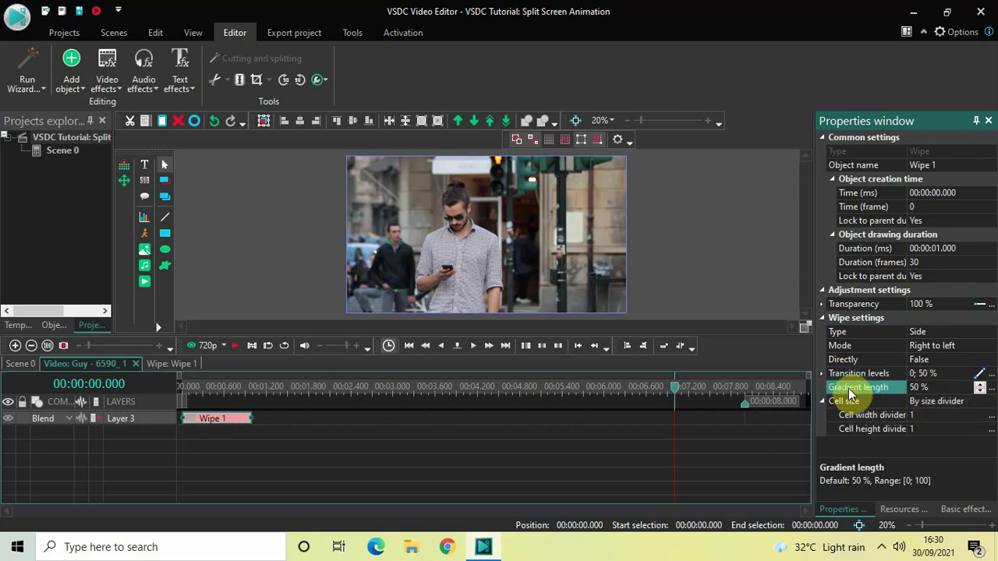
key("BackSpace")
key("BackSpace")
key("BackSpace")
key("BackSpace")
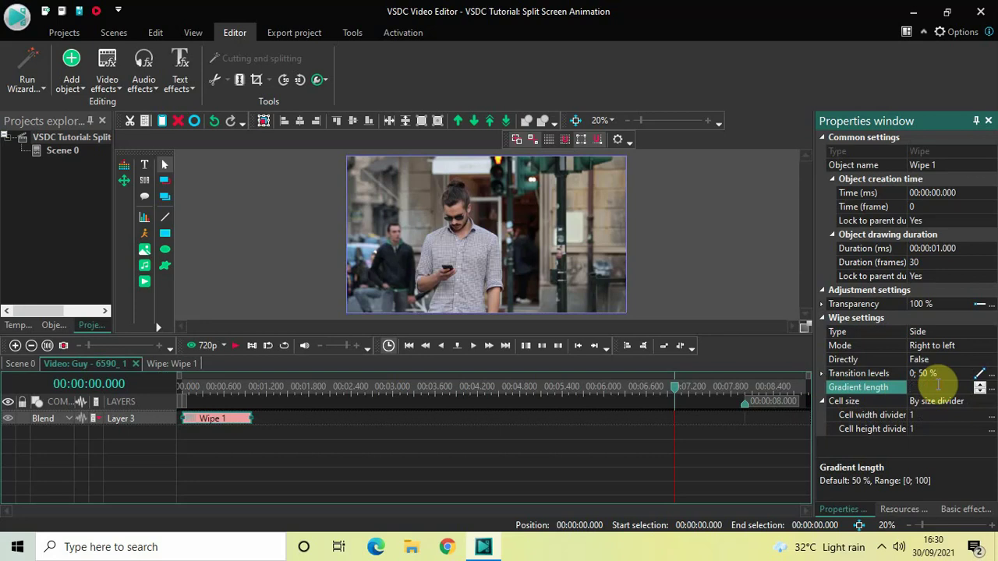
type("0")
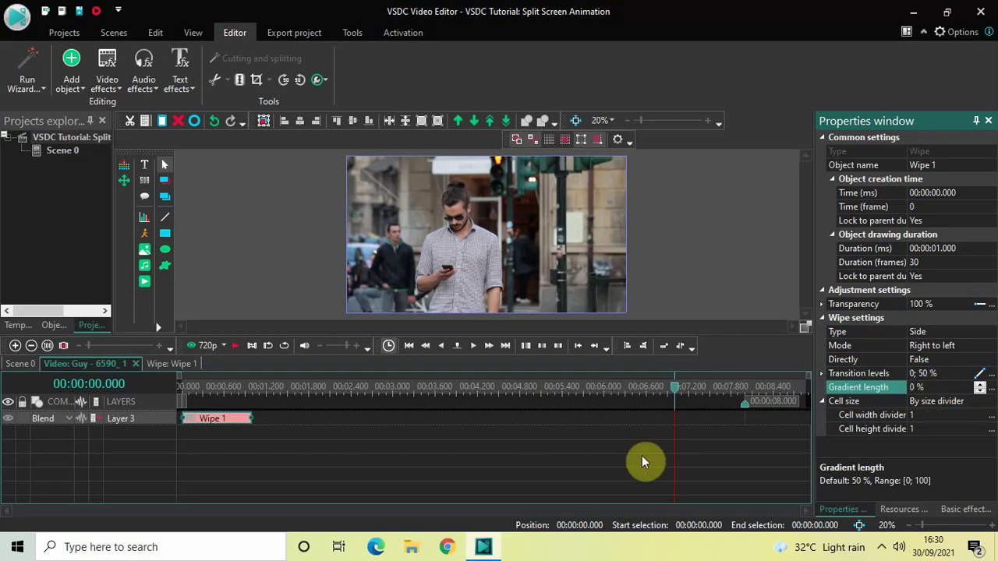
Play the wipe from the start, then park the playhead near 00:00:00.966 where the split shows.
left_click(183, 387)
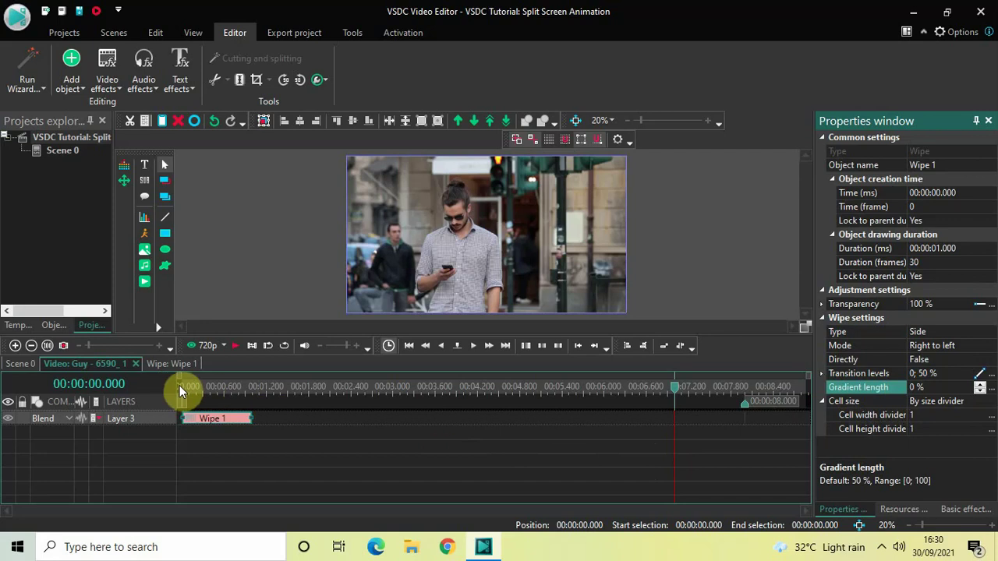
key("space")
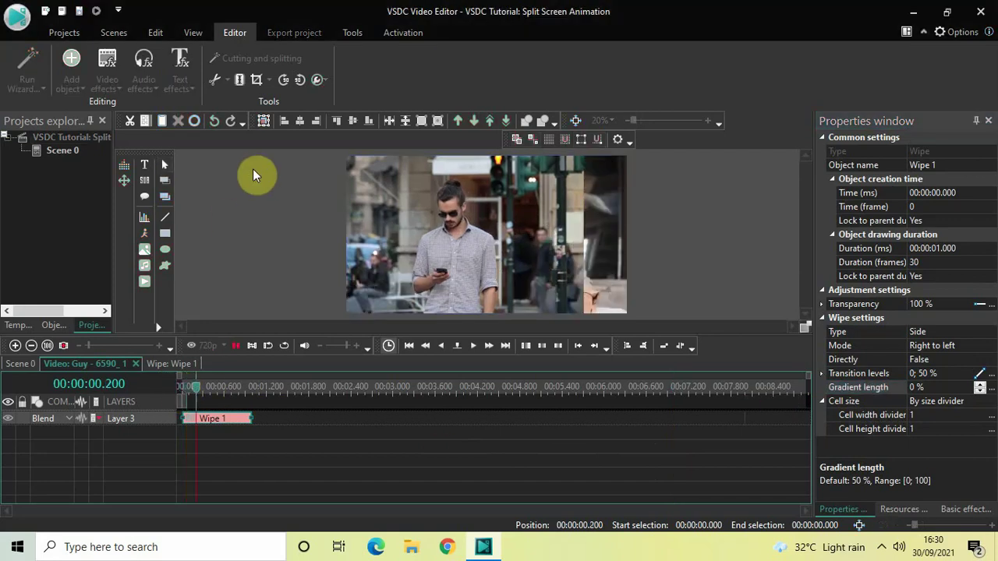
key("space")
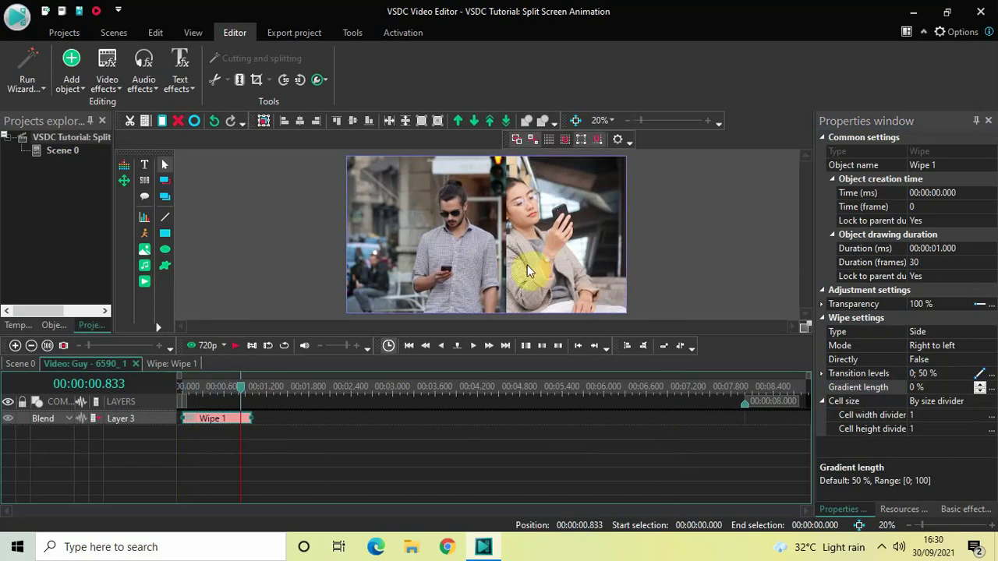
key("space")
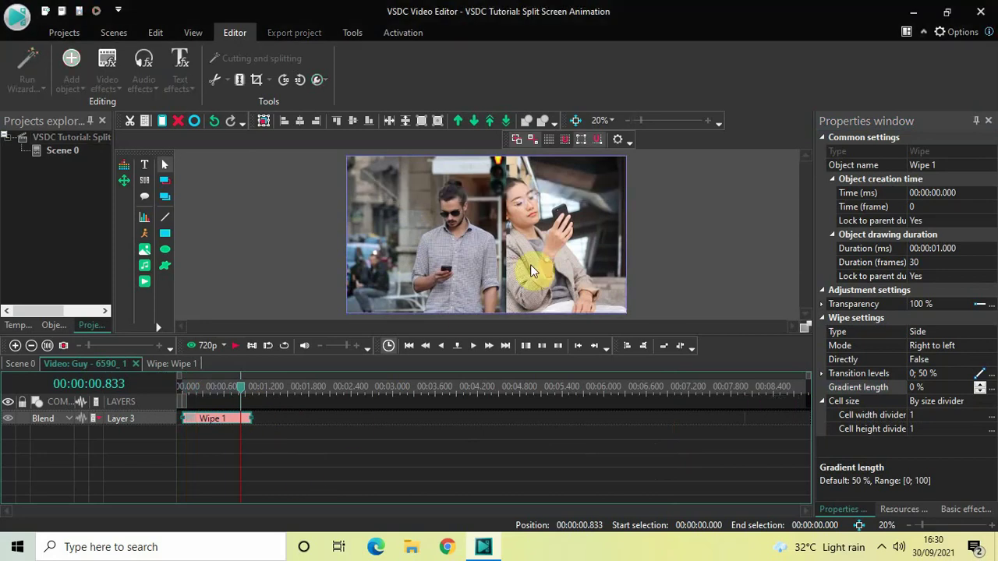
key("space")
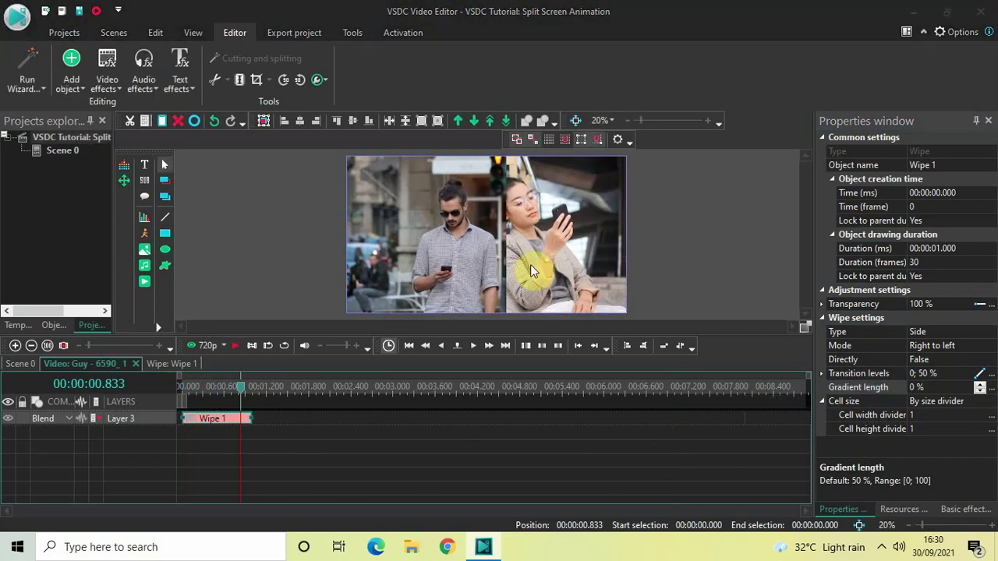
key("space")
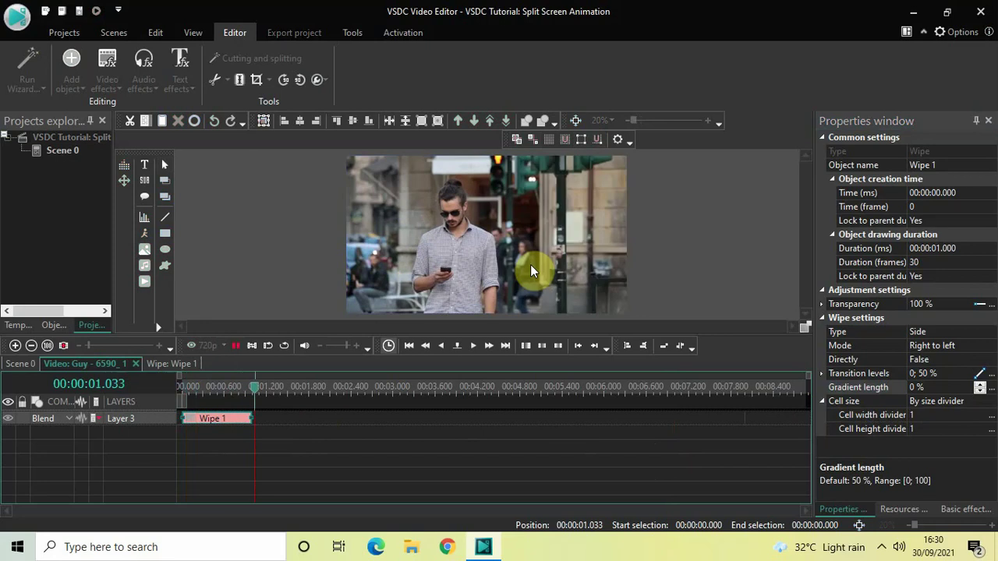
key("space")
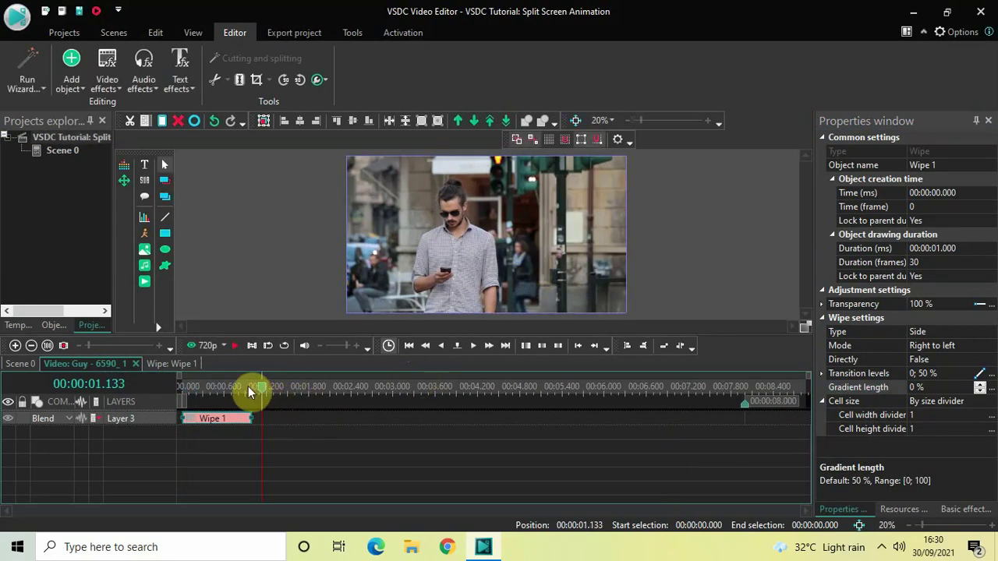
left_click(257, 389)
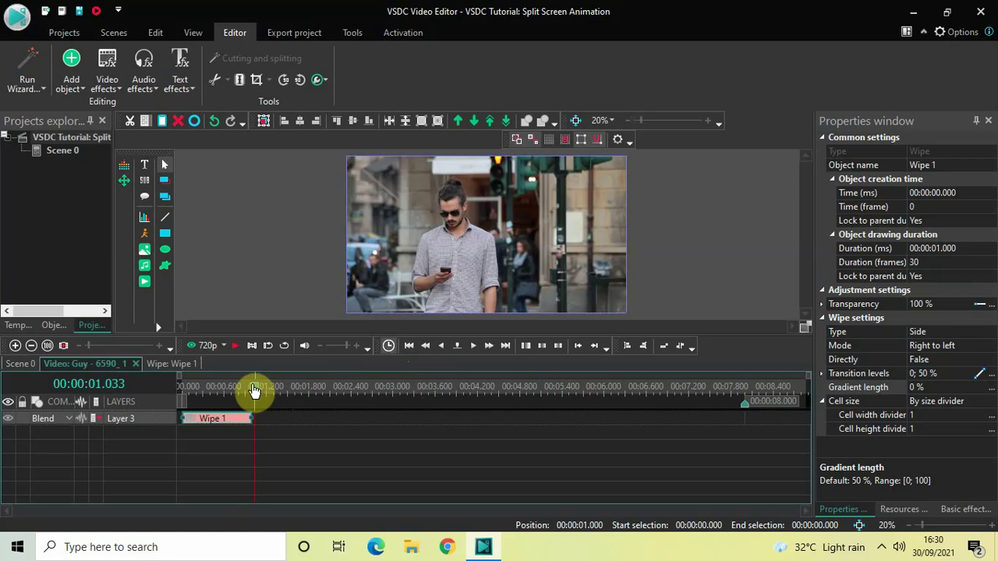
left_click(251, 390)
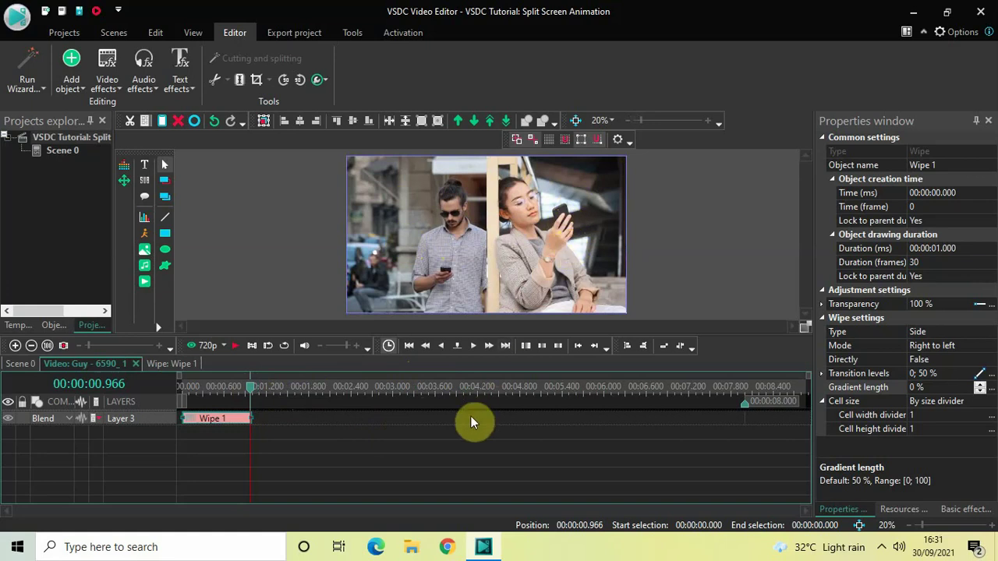
Duplicate Wipe 1 as Wipe 2, place it on Layer 3 after Wipe 1, and clear its duration.
left_click(375, 462)
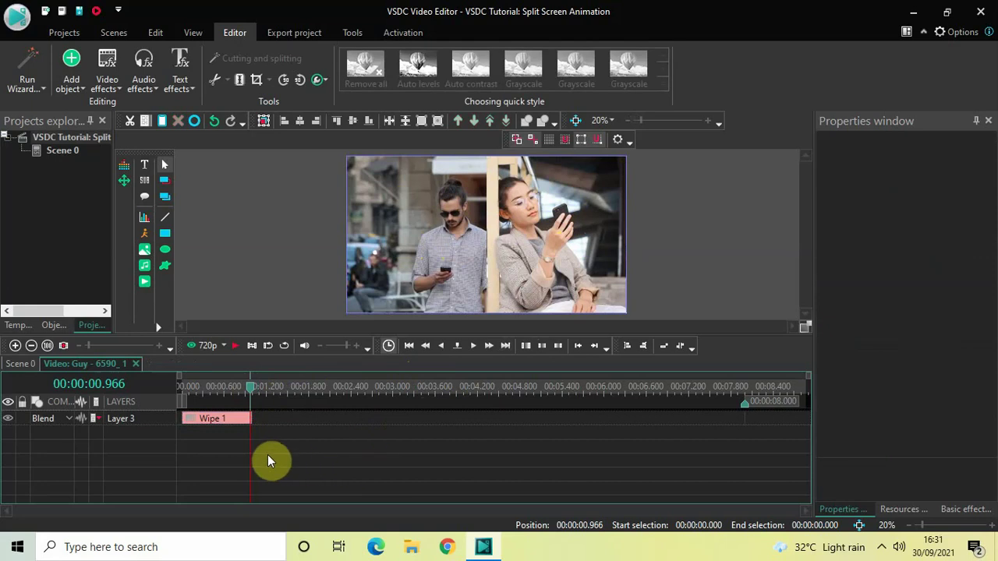
left_click(218, 421)
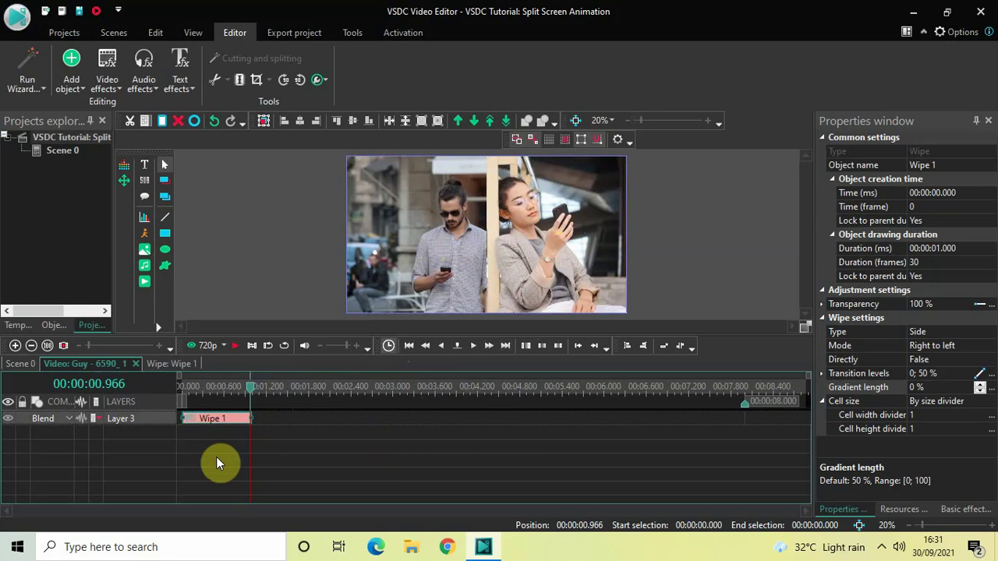
key("ctrl+v")
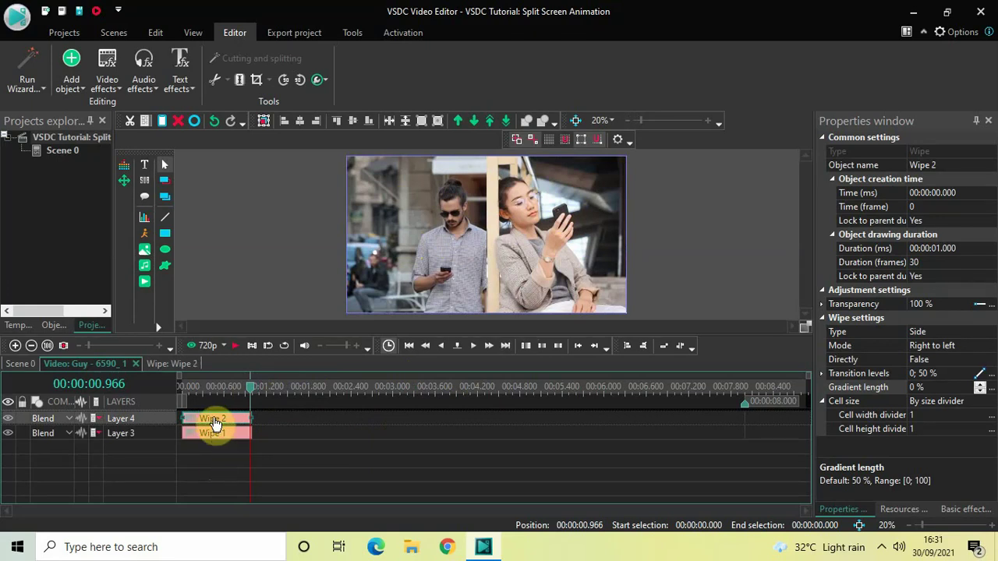
left_click(221, 420)
left_click_drag(221, 421, 256, 429)
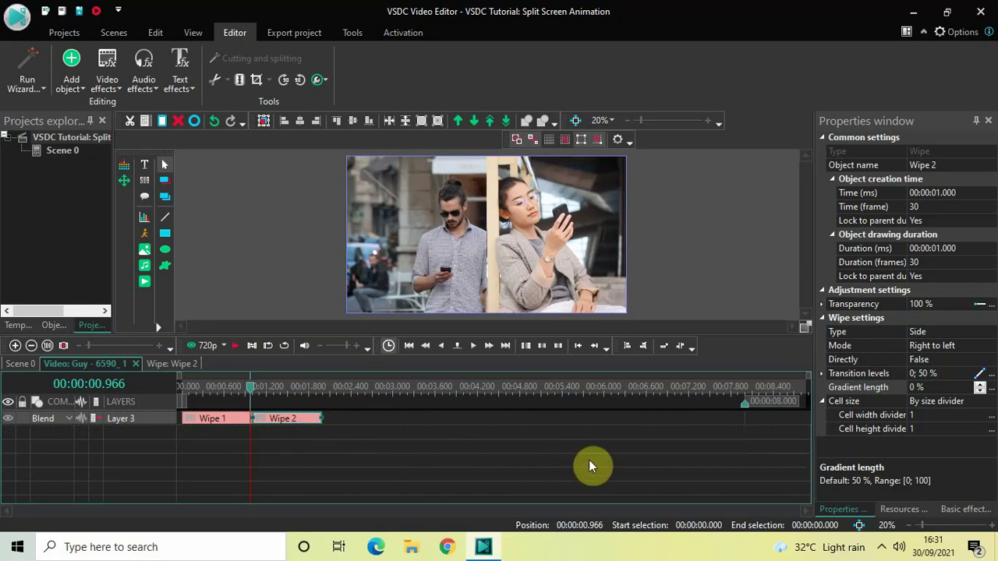
left_click(972, 248)
key("BackSpace")
key("BackSpace")
key("BackSpace")
key("BackSpace")
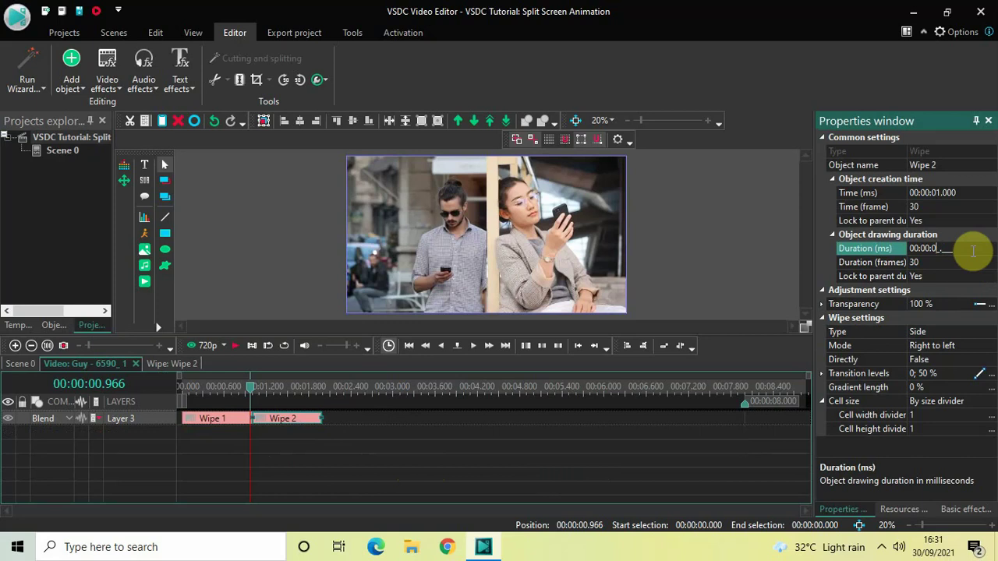
Set Wipe 2's duration to 3000 ms and its transition levels to 50 %.
type("3000")
key("Return")
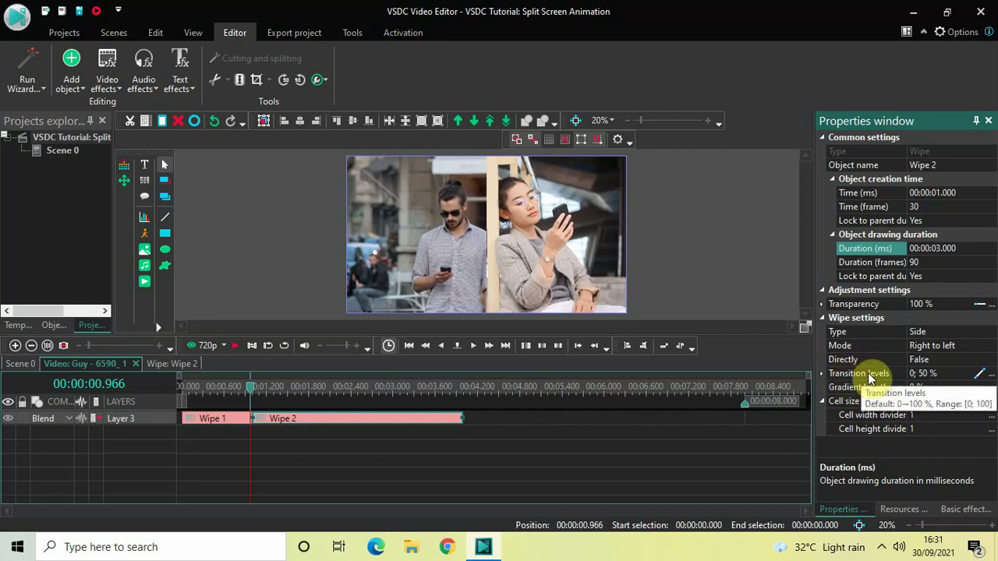
left_click(937, 377)
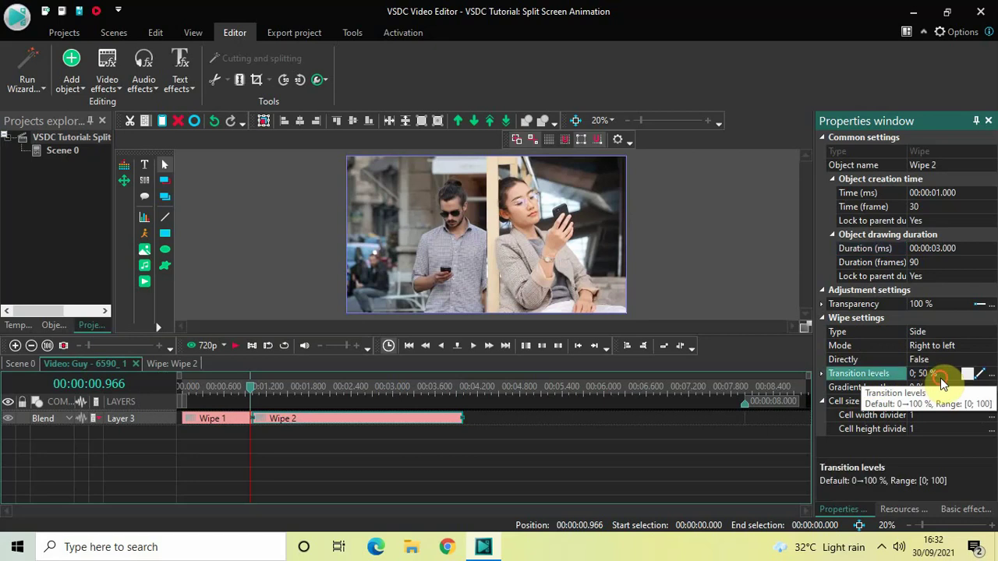
key("BackSpace")
key("BackSpace")
key("BackSpace")
key("BackSpace")
key("BackSpace")
key("BackSpace")
key("BackSpace")
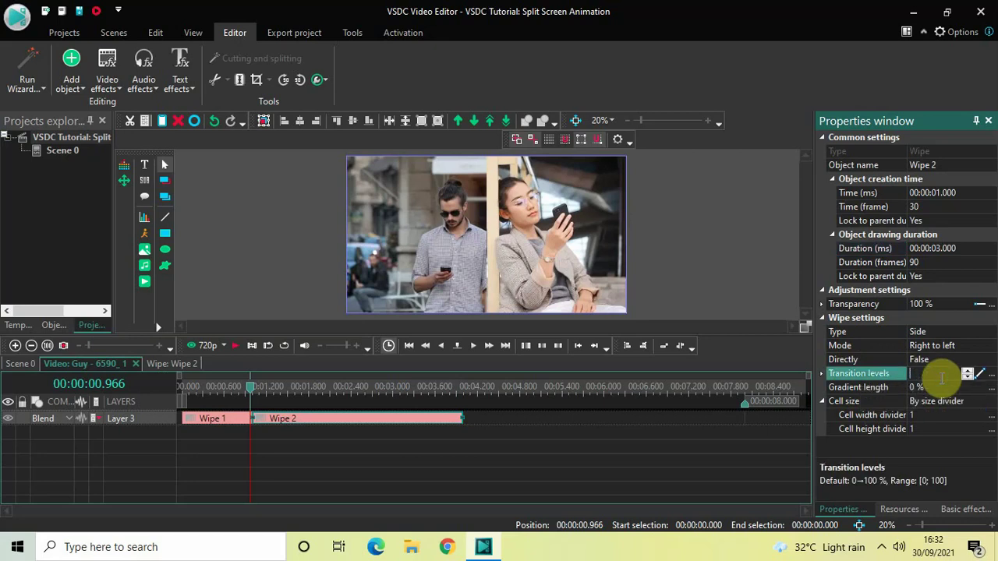
type("50")
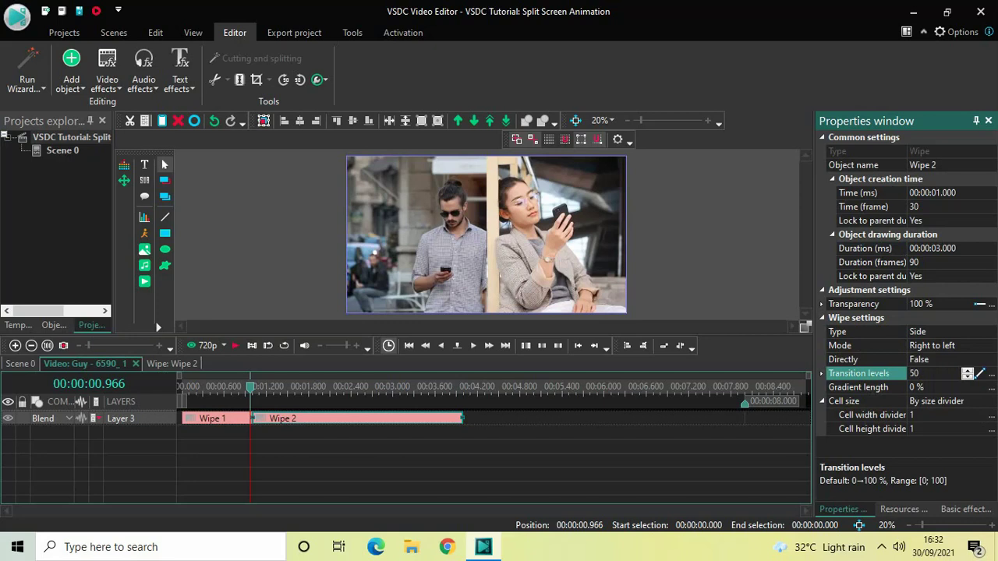
key("Return")
left_click(238, 388)
left_click(184, 390)
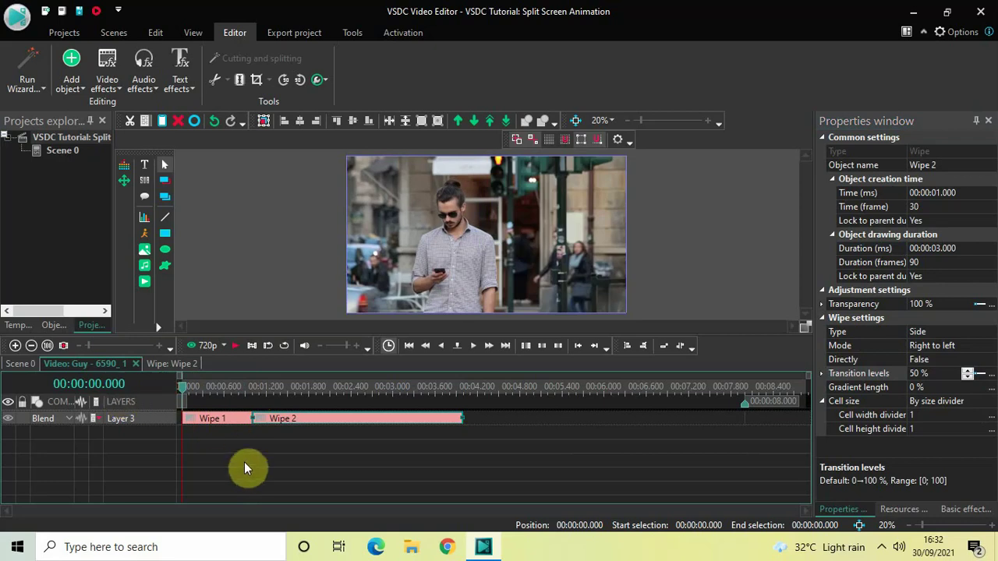
key("space")
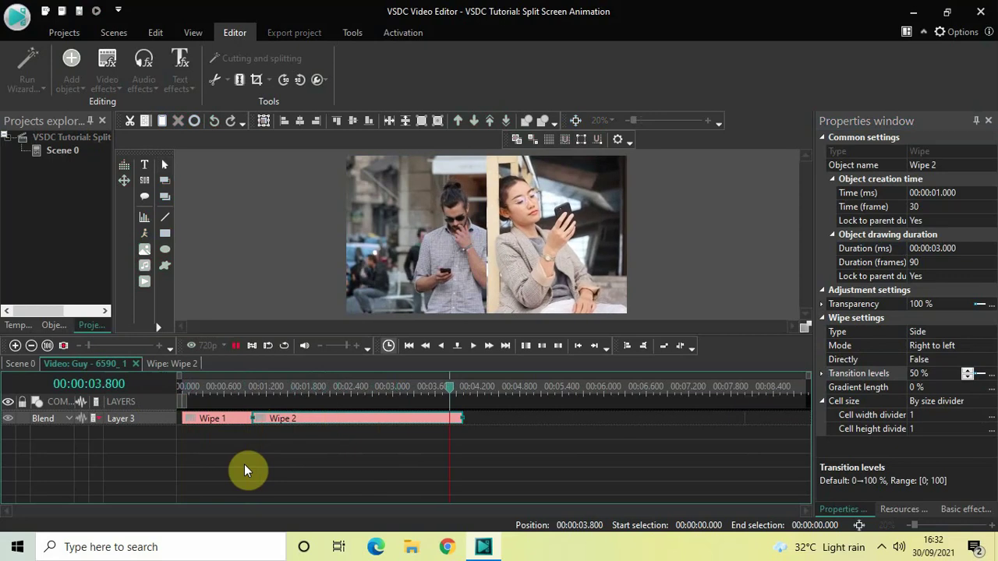
key("space")
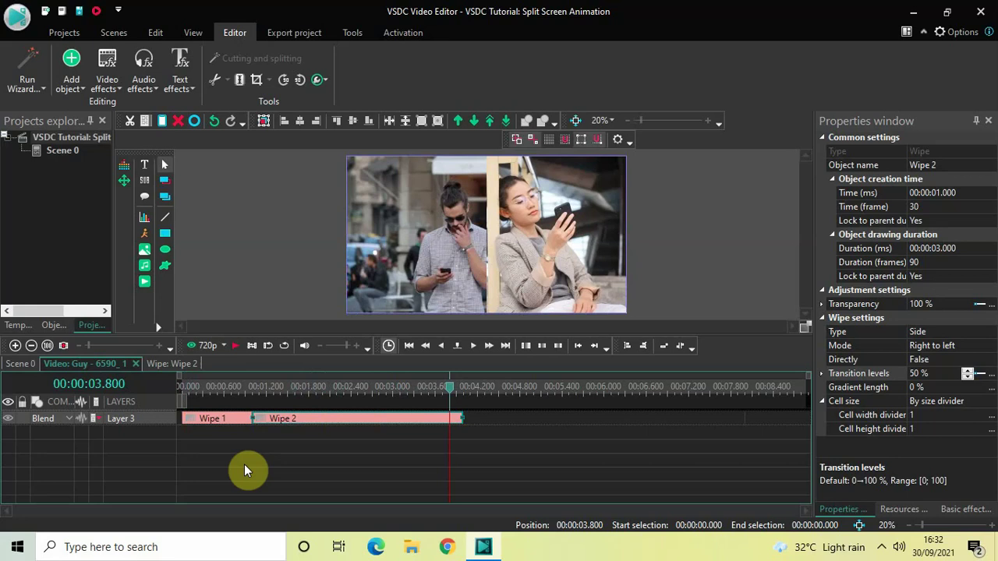
left_click(342, 457)
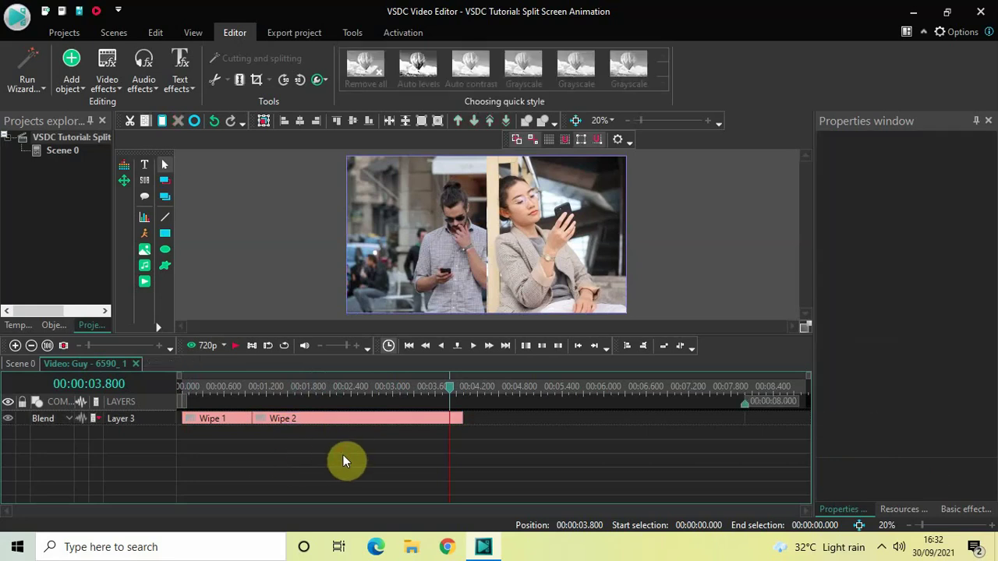
left_click(396, 424)
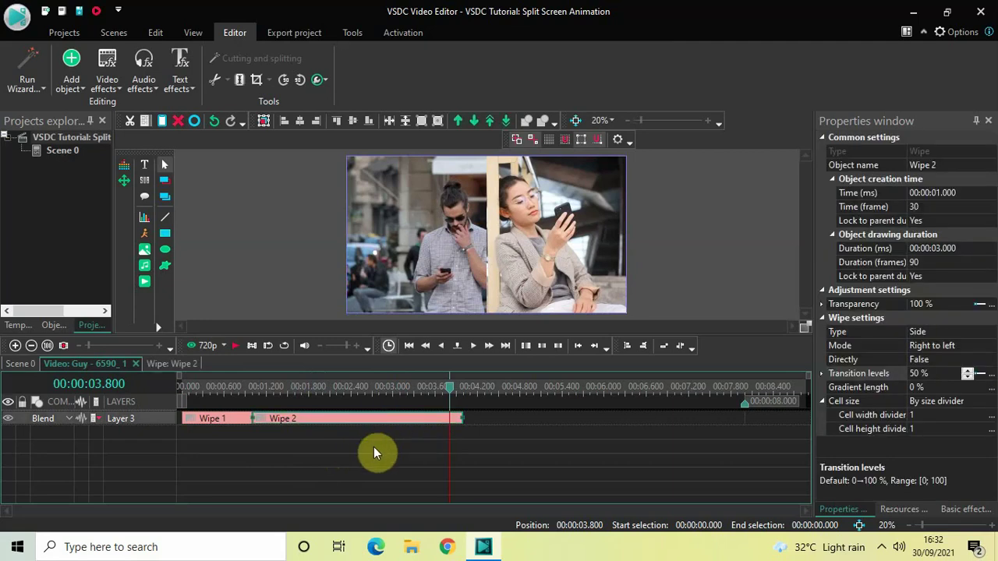
Paste Wipe 2 as Wipe 3 after Wipe 2 on Layer 3 with a 1000 ms duration.
key("ctrl+v")
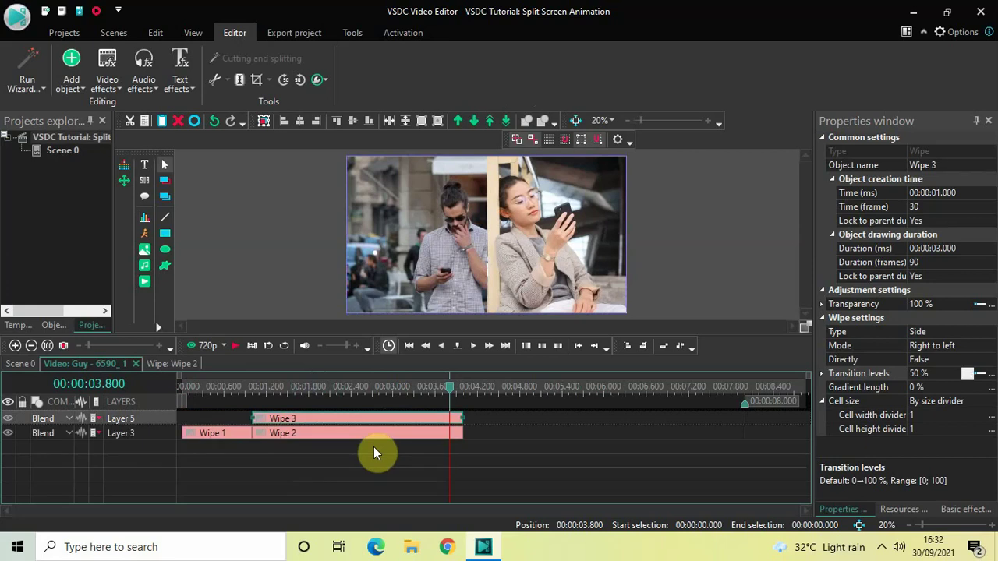
left_click_drag(370, 424, 407, 436)
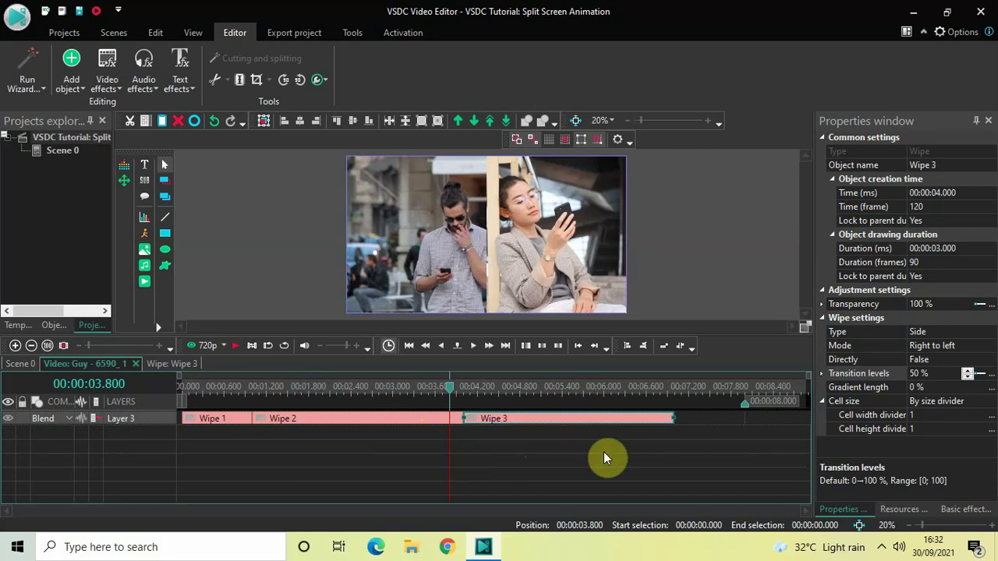
left_click(977, 249)
key("BackSpace")
key("BackSpace")
key("BackSpace")
key("BackSpace")
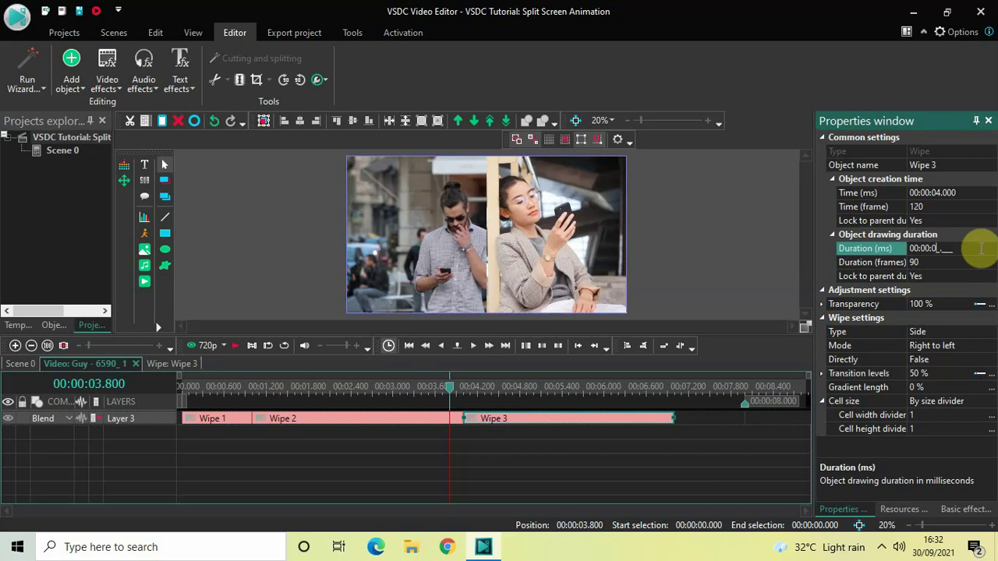
type("1000")
key("Return")
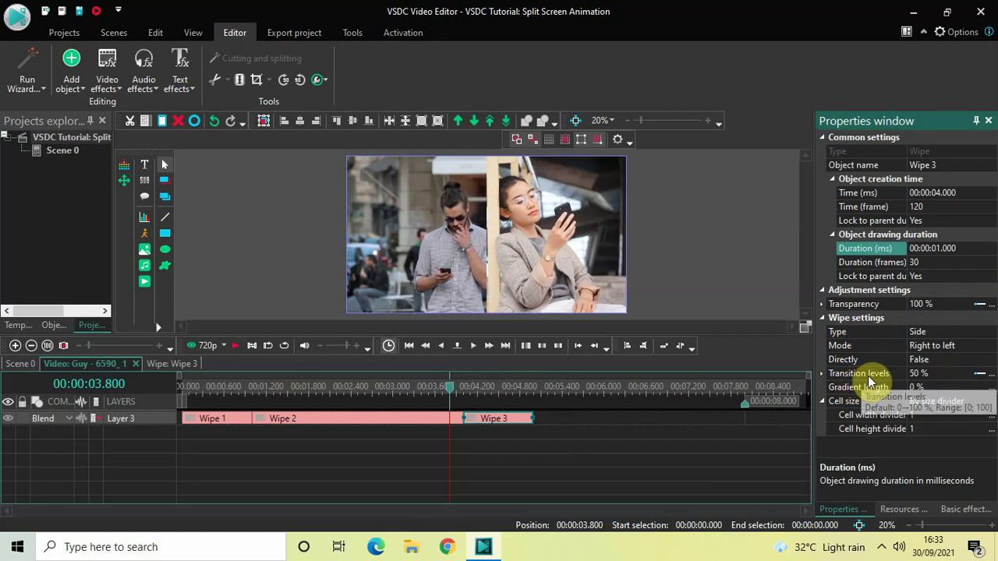
Set Wipe 3's transition levels to 50; 100 % and rewind the playhead to the start.
left_click(950, 376)
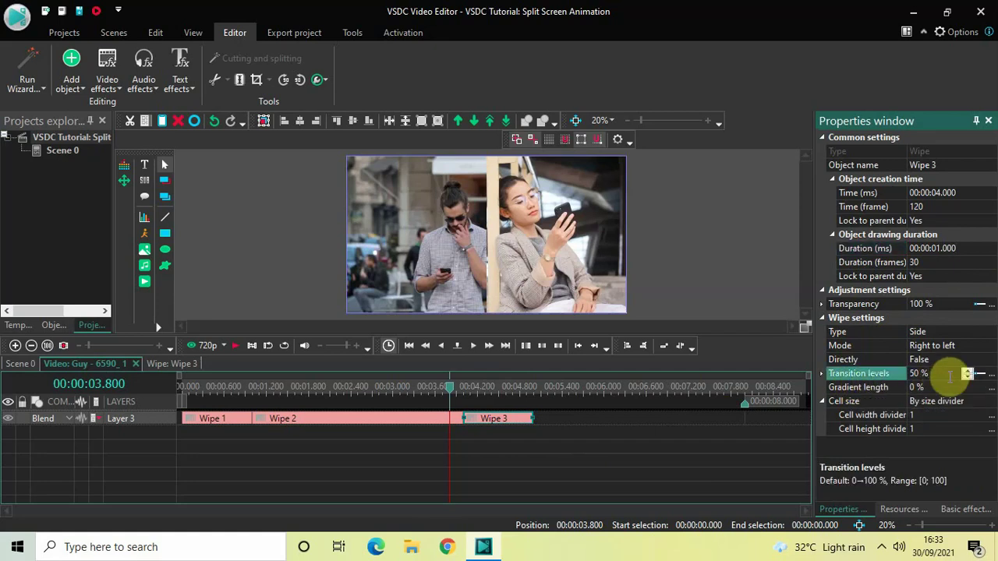
key("BackSpace")
key("BackSpace")
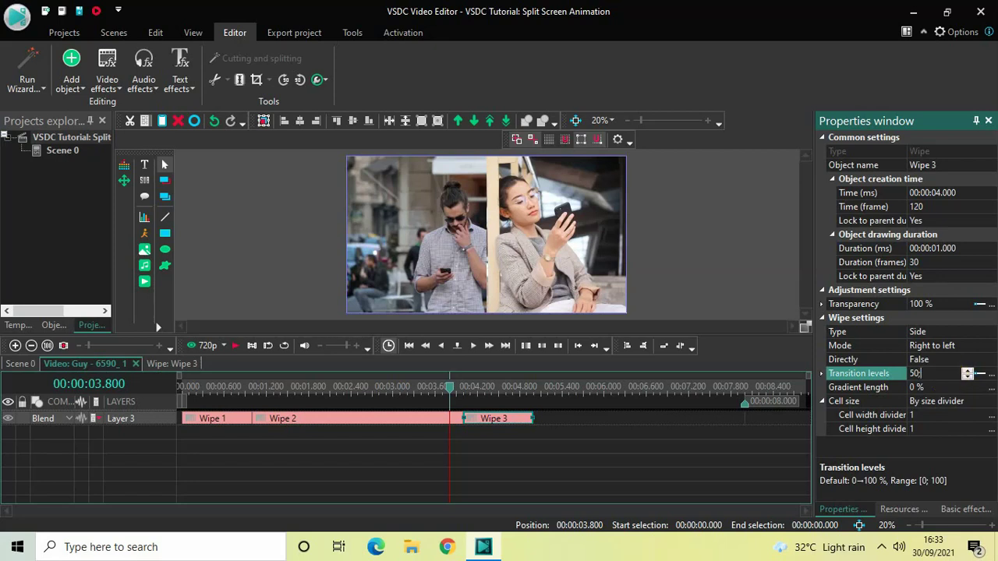
type(";100")
key("Return")
left_click(450, 396)
left_click_drag(450, 395, 145, 374)
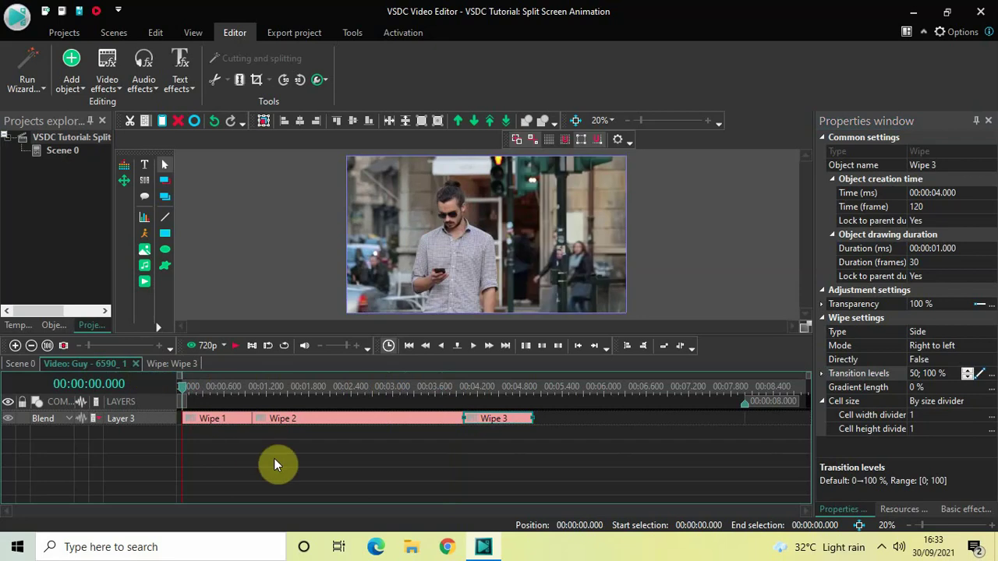
key("space")
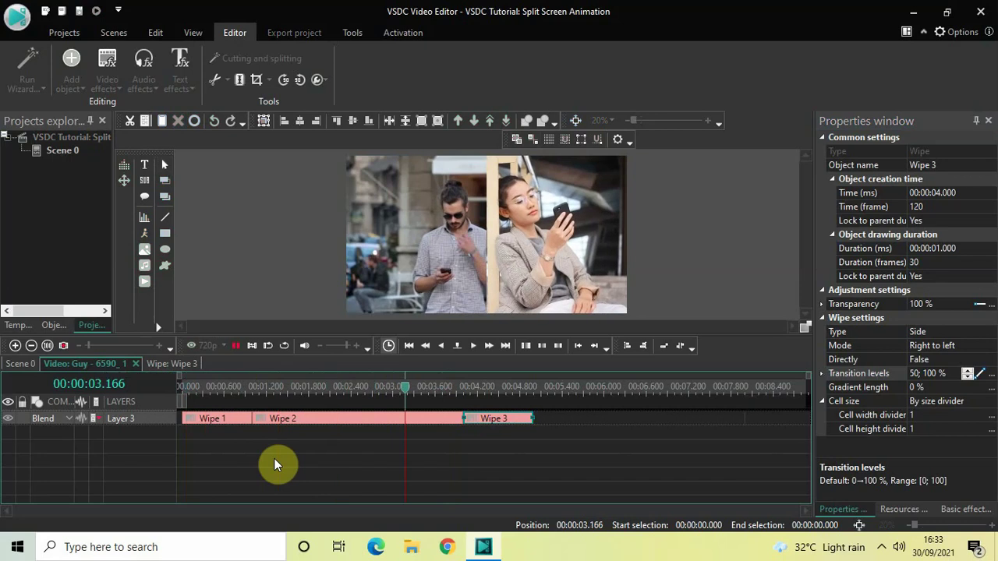
key("space")
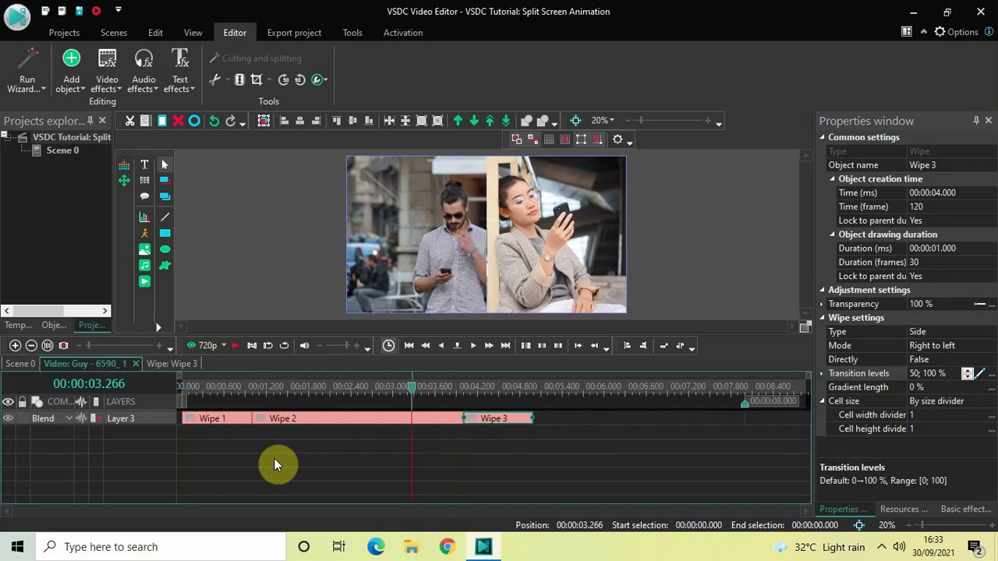
key("space")
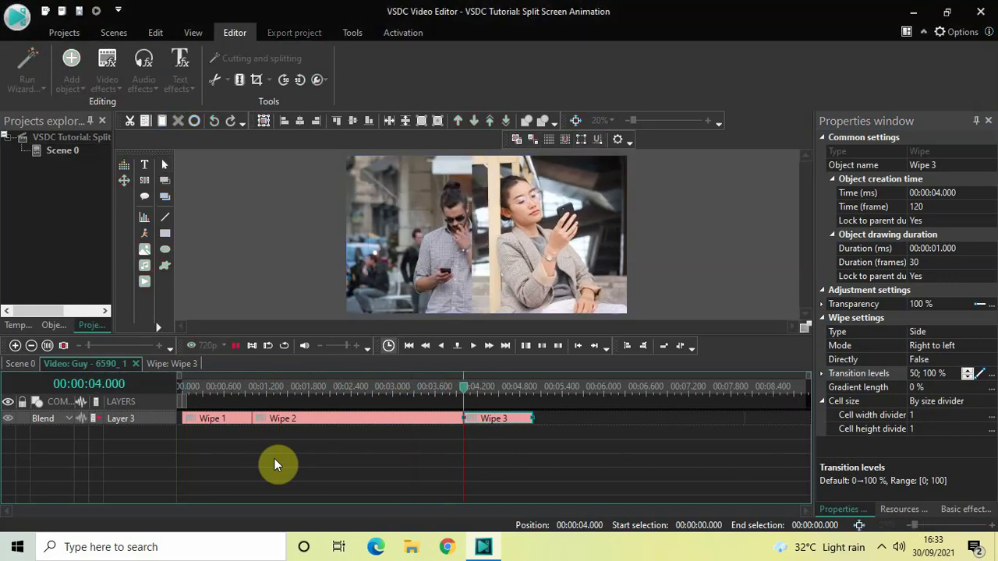
key("space")
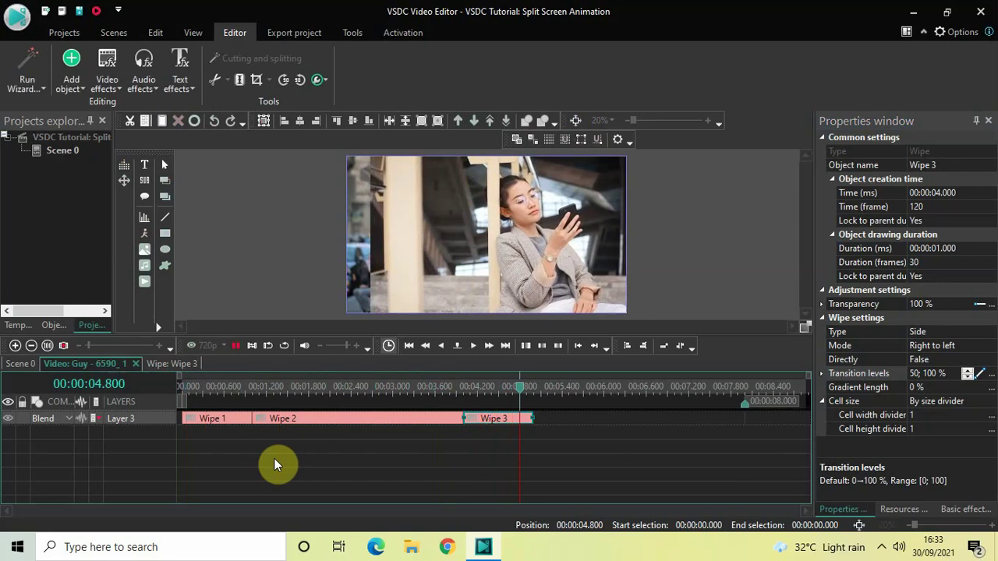
key("space")
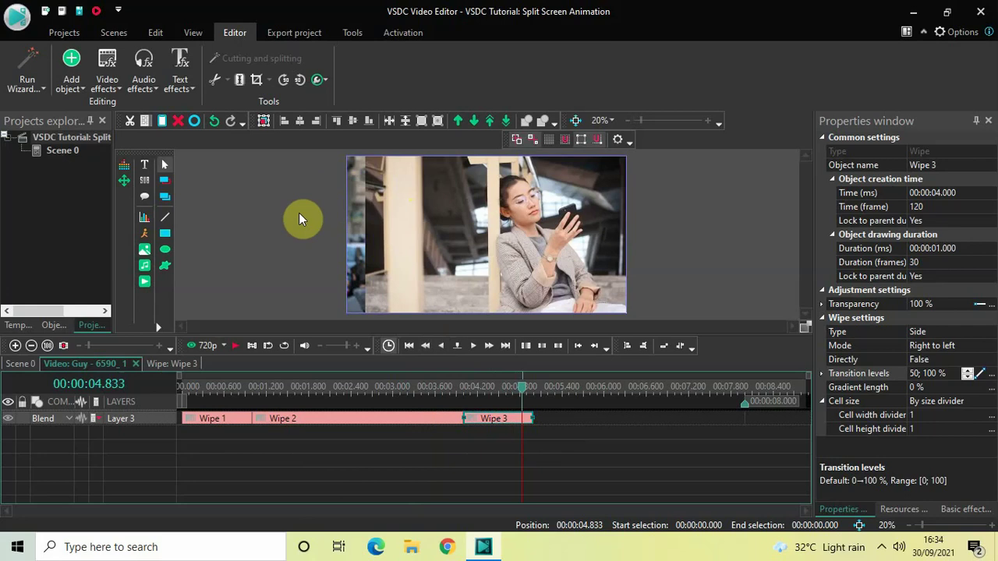
key("space")
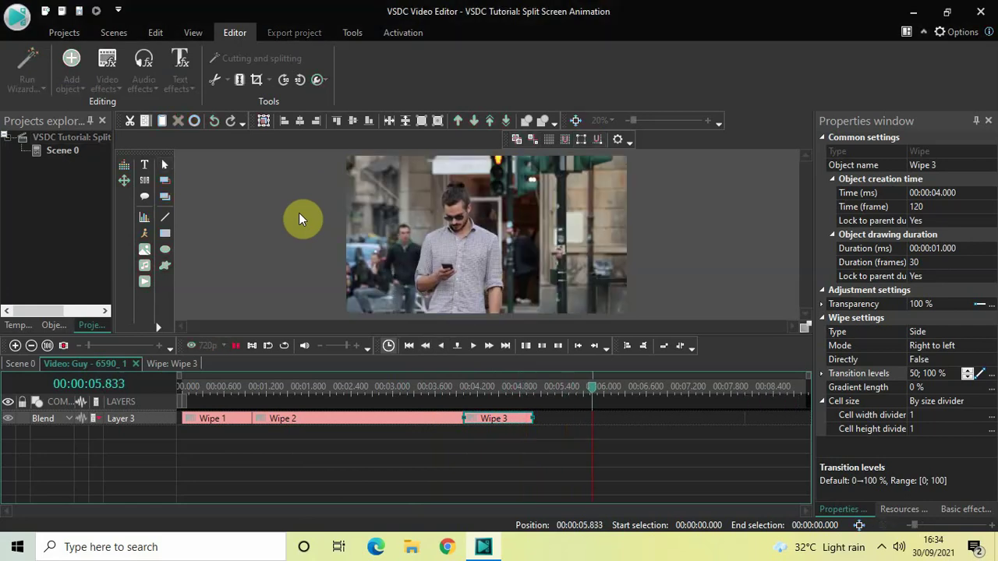
Paste a copy of Wipe 3 as Wipe 4 and drop it on Layer 3 at 00:00:05.000.
left_click(481, 463)
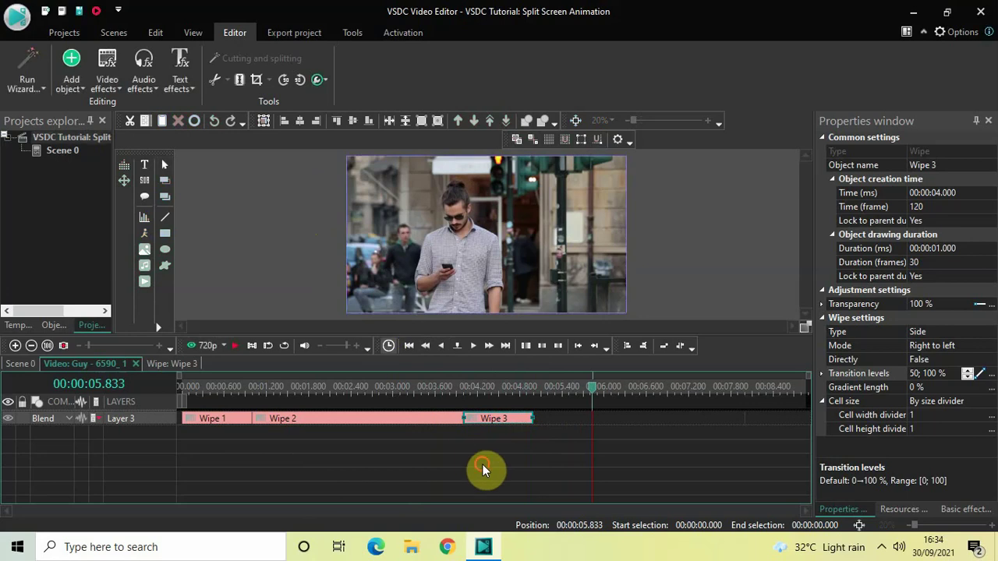
double_click(496, 421)
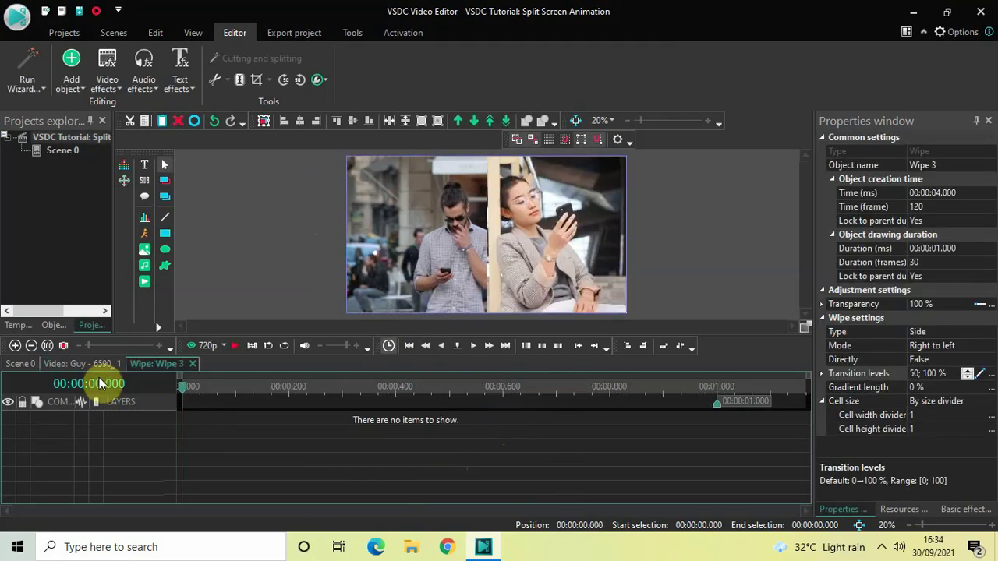
left_click(85, 363)
left_click(333, 441)
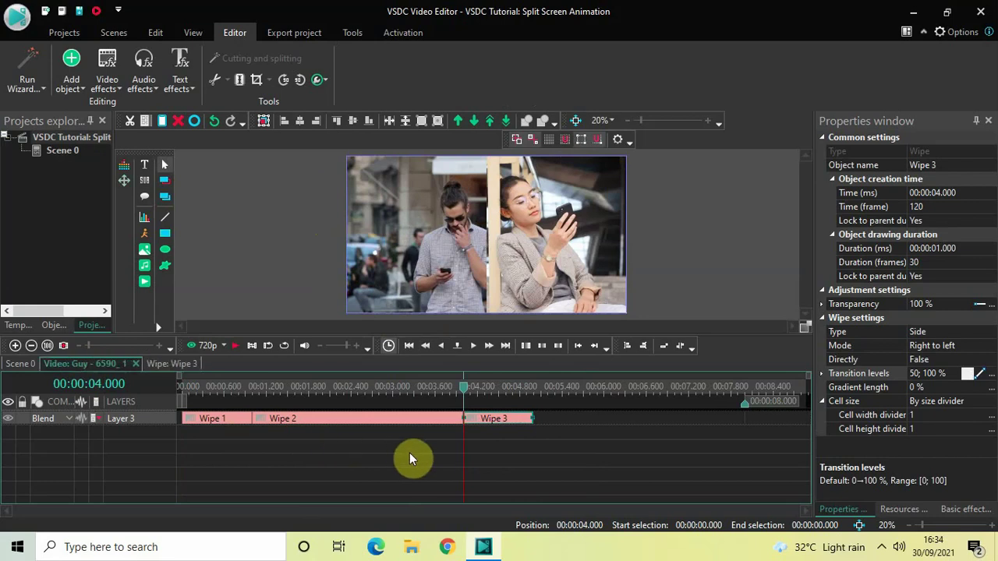
left_click(494, 421)
key("ctrl+v")
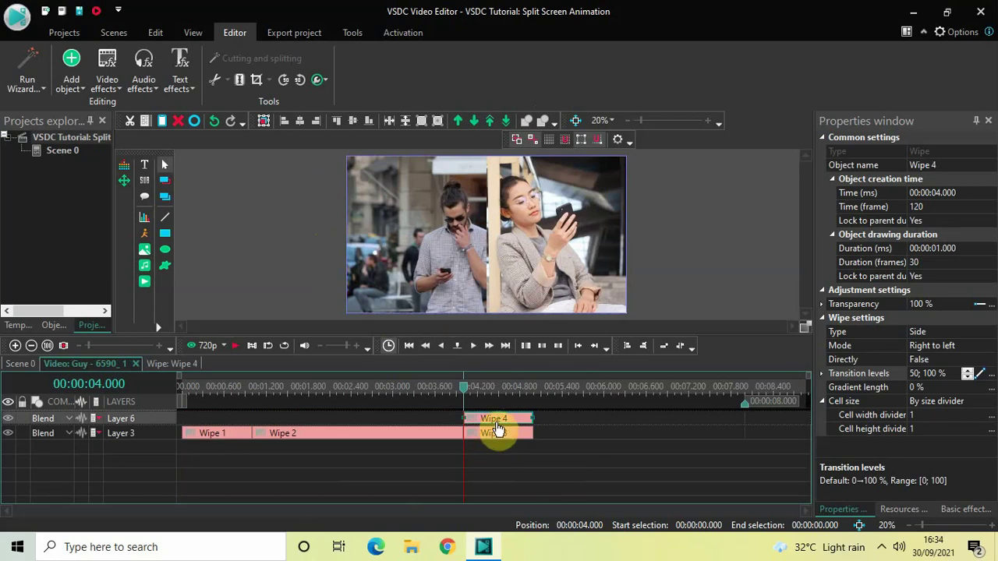
left_click_drag(504, 421, 533, 434)
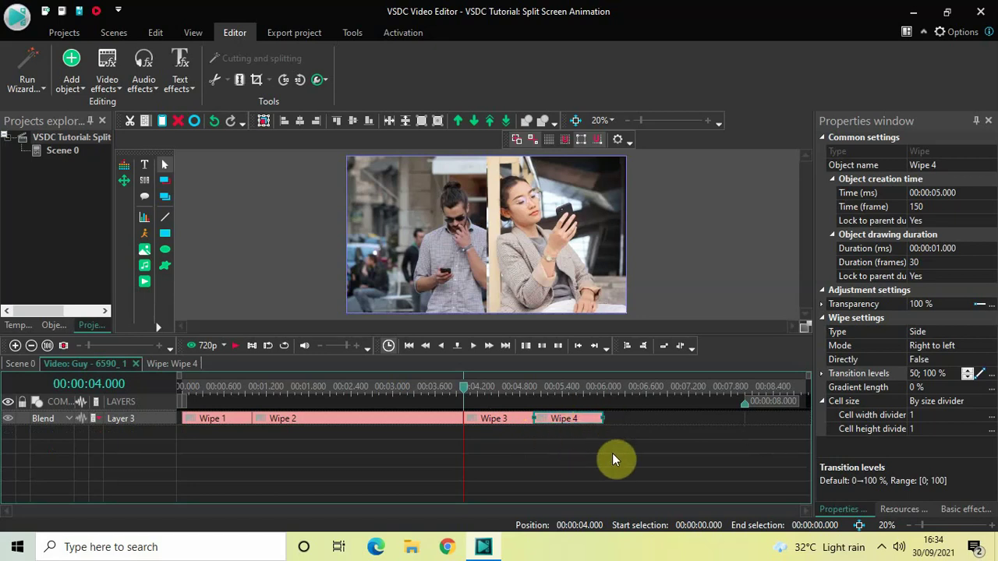
Set Wipe 4's duration to 3000 ms.
left_click(982, 252)
key("BackSpace")
key("BackSpace")
key("BackSpace")
key("BackSpace")
key("BackSpace")
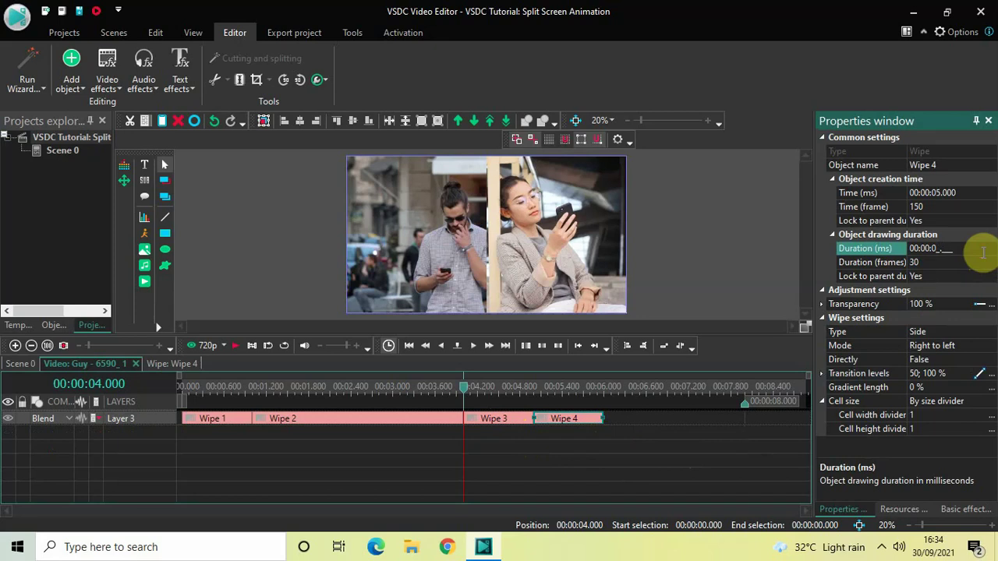
type("3000")
key("Return")
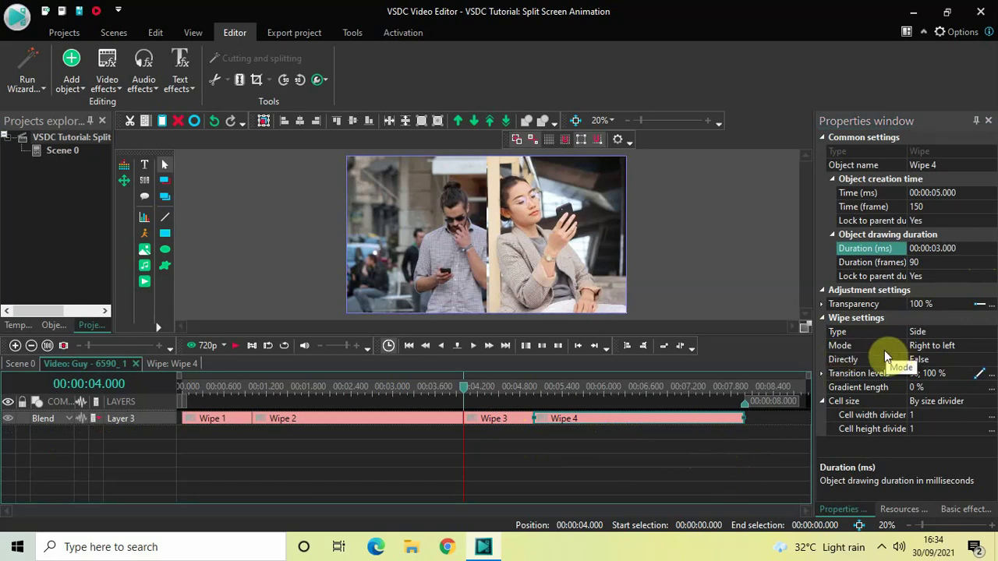
Set Wipe 4's transition levels to 100 % and return the playhead to the start.
left_click(845, 360)
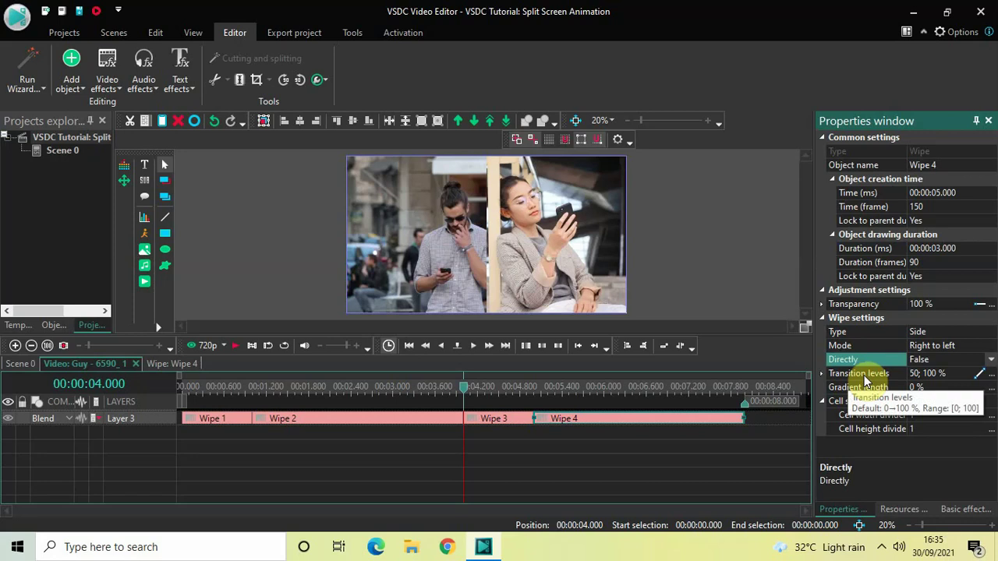
left_click(957, 374)
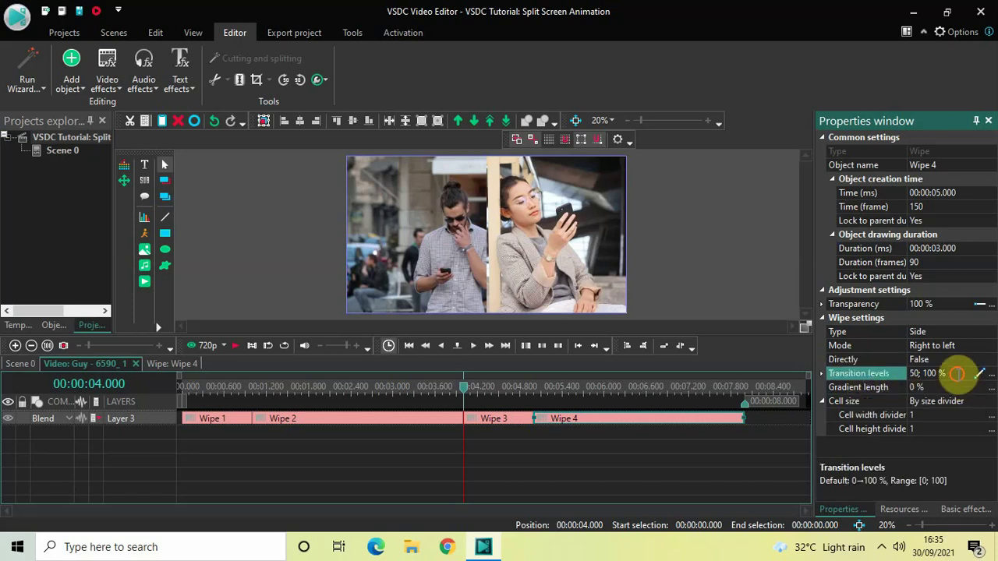
key("BackSpace")
key("BackSpace")
key("BackSpace")
key("BackSpace")
key("BackSpace")
key("BackSpace")
key("BackSpace")
key("BackSpace")
key("BackSpace")
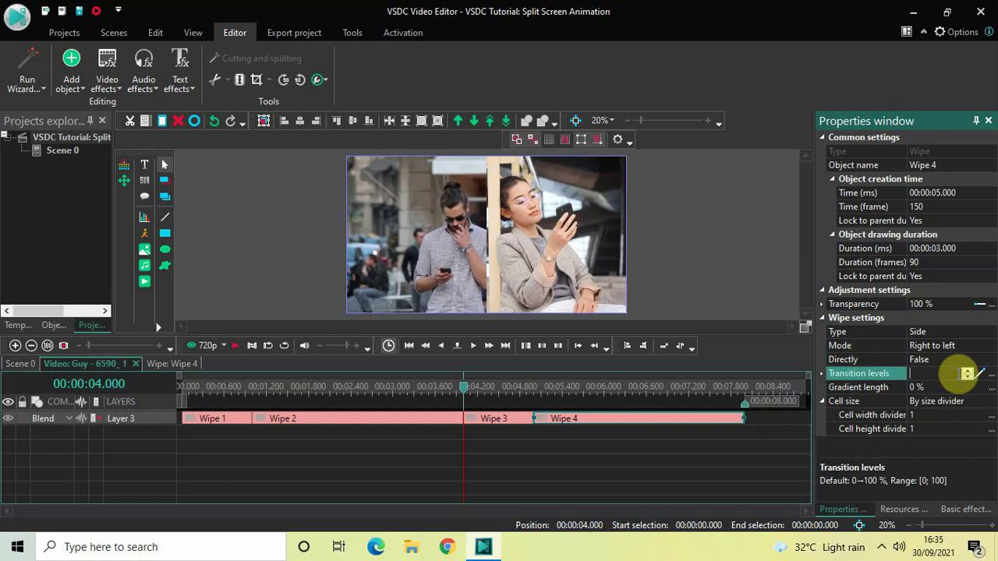
type("100")
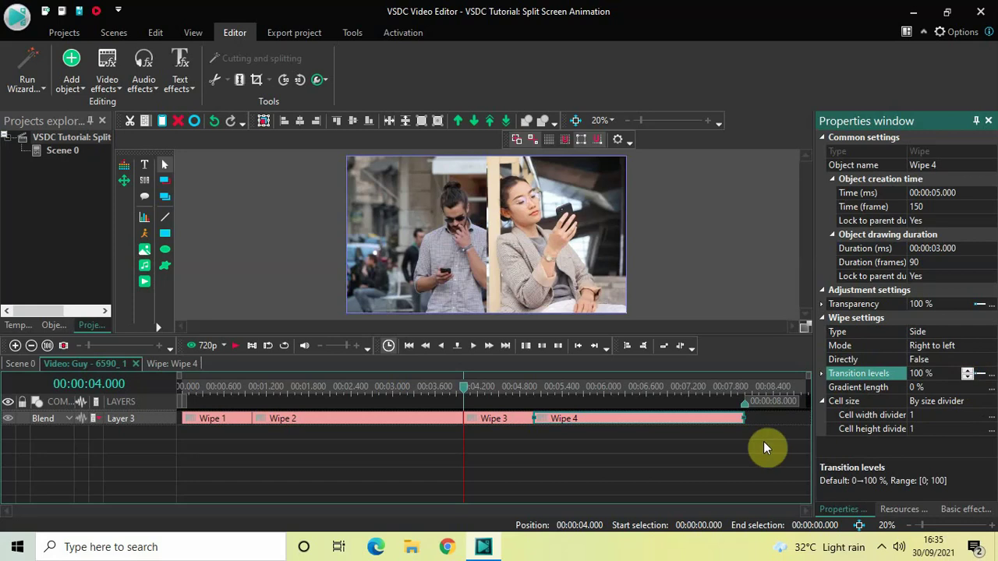
left_click(183, 389)
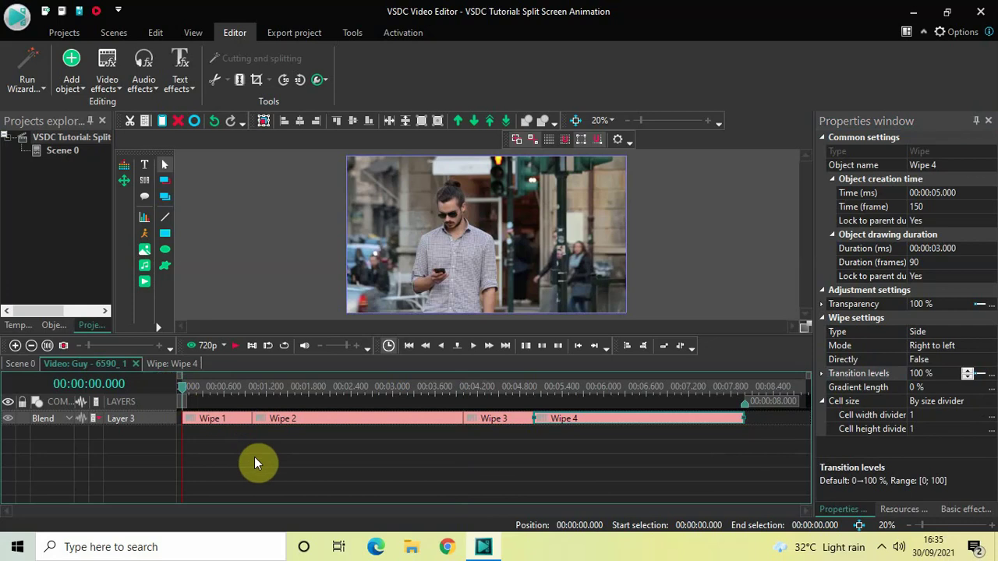
key("space")
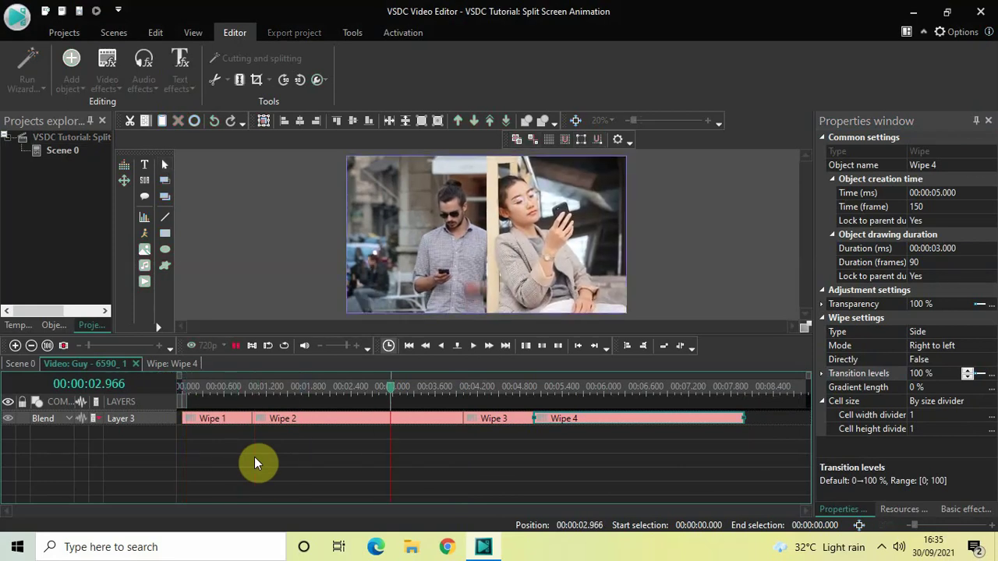
key("space")
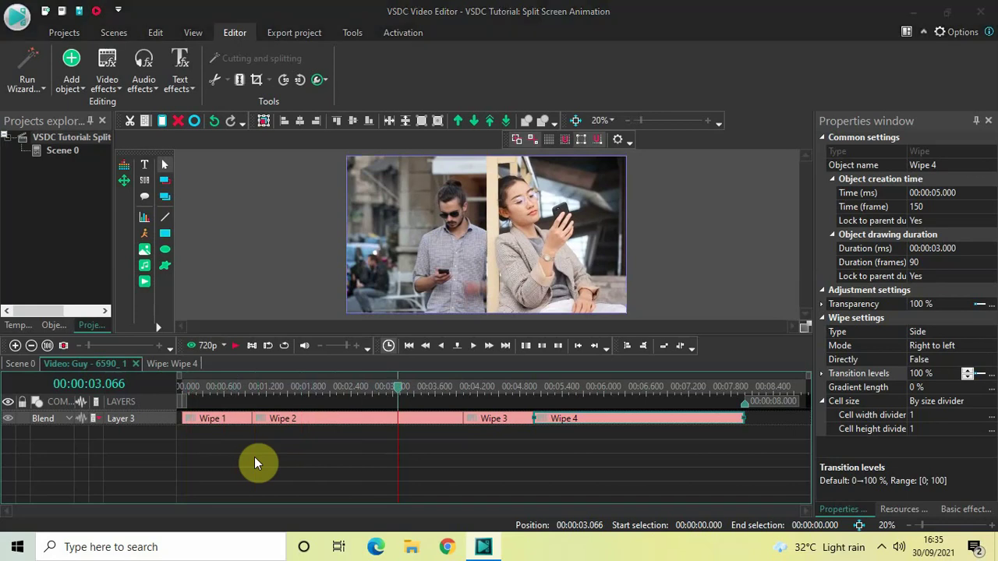
key("space")
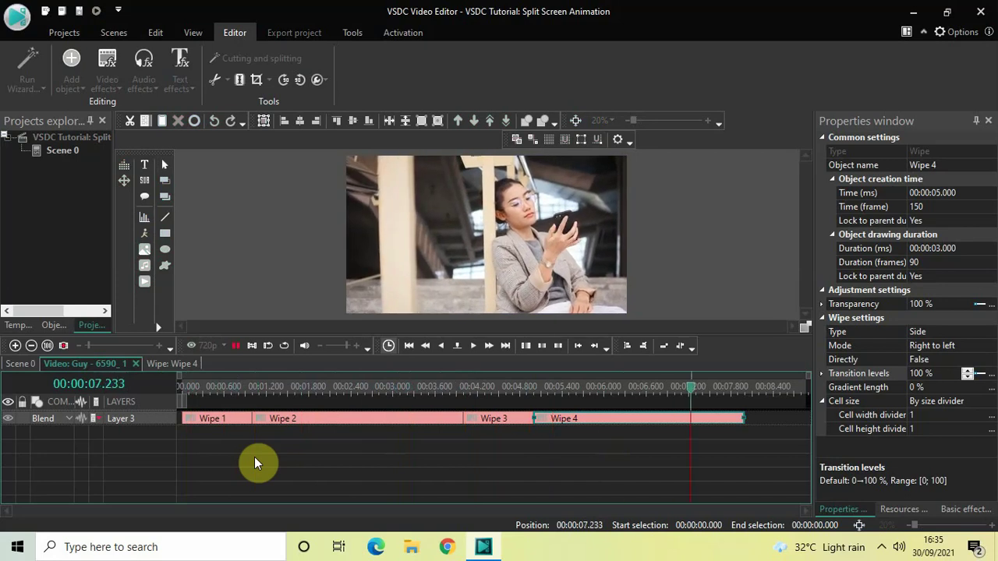
key("space")
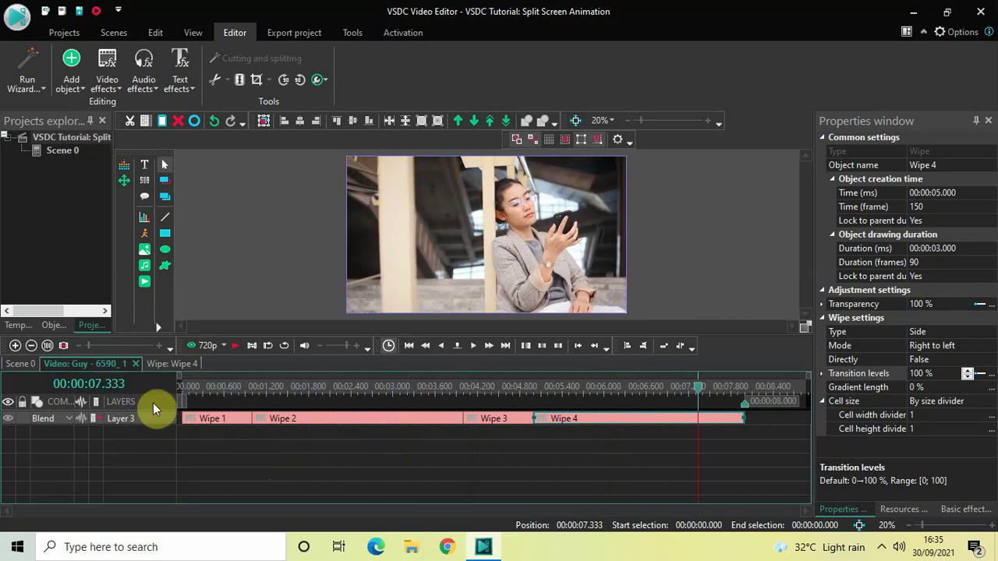
left_click(179, 386)
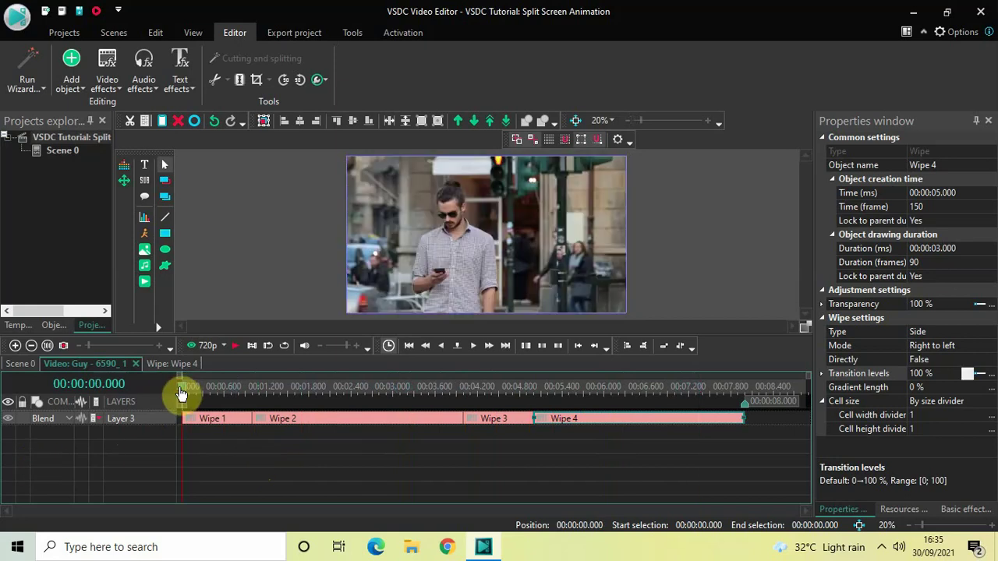
key("space")
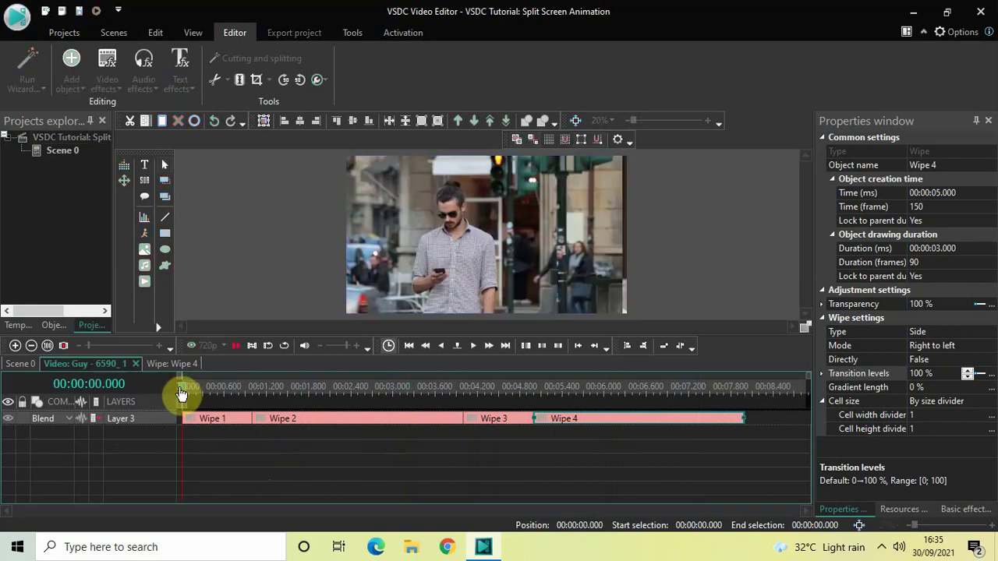